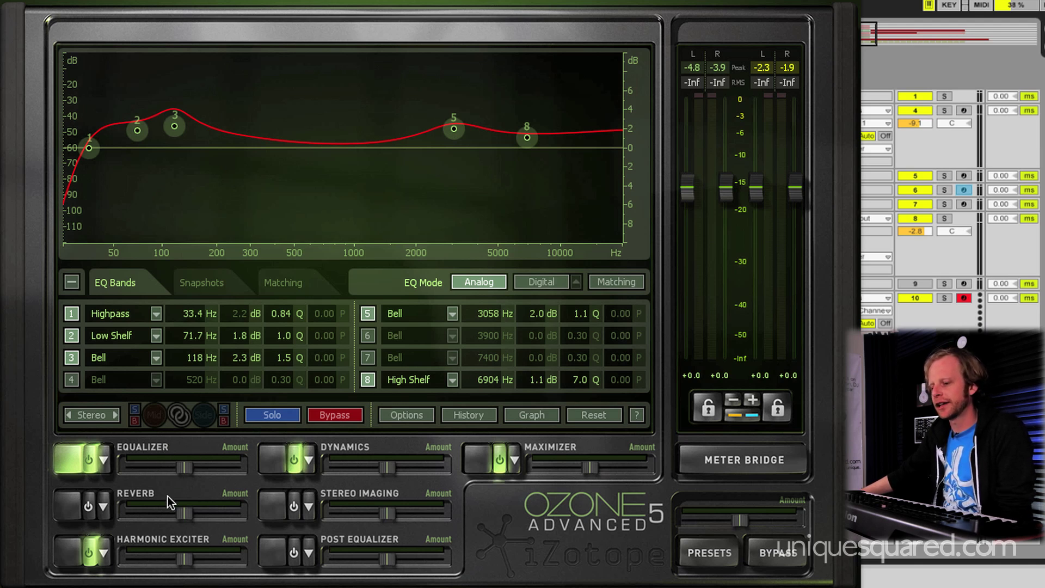
- Glance at the Harmonic Exciter and Dynamics pages, nudging the Dynamics amount
click(195, 538)
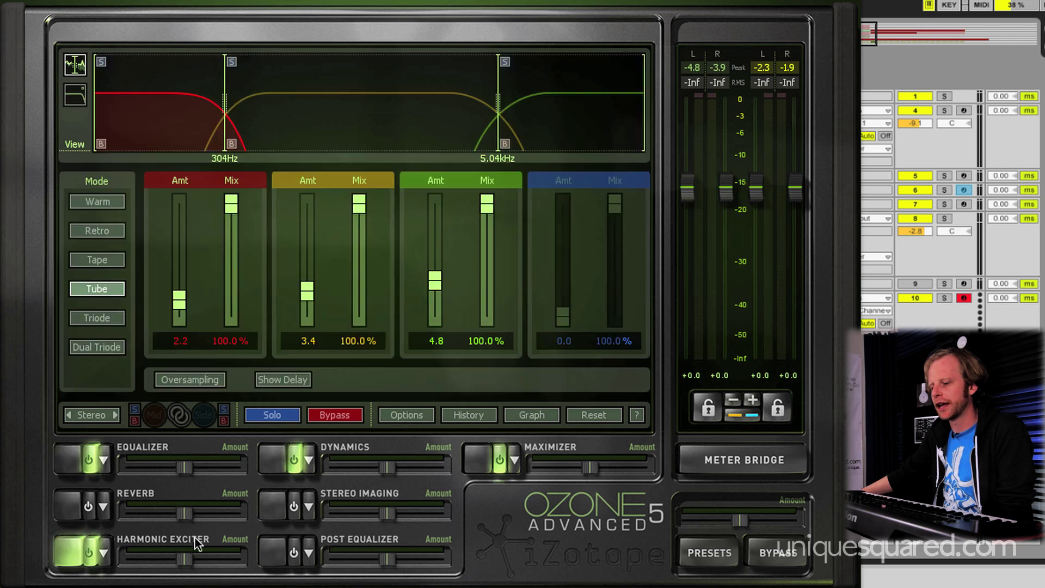
click(361, 468)
drag(360, 467, 383, 475)
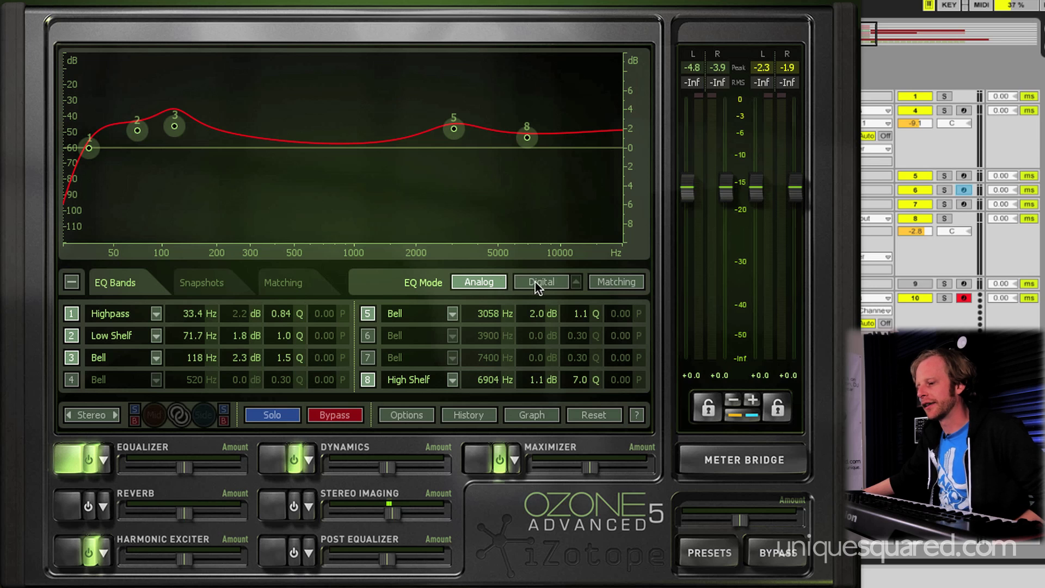
- Compare Analog and Digital EQ modes, finishing on Digital
click(530, 282)
click(475, 281)
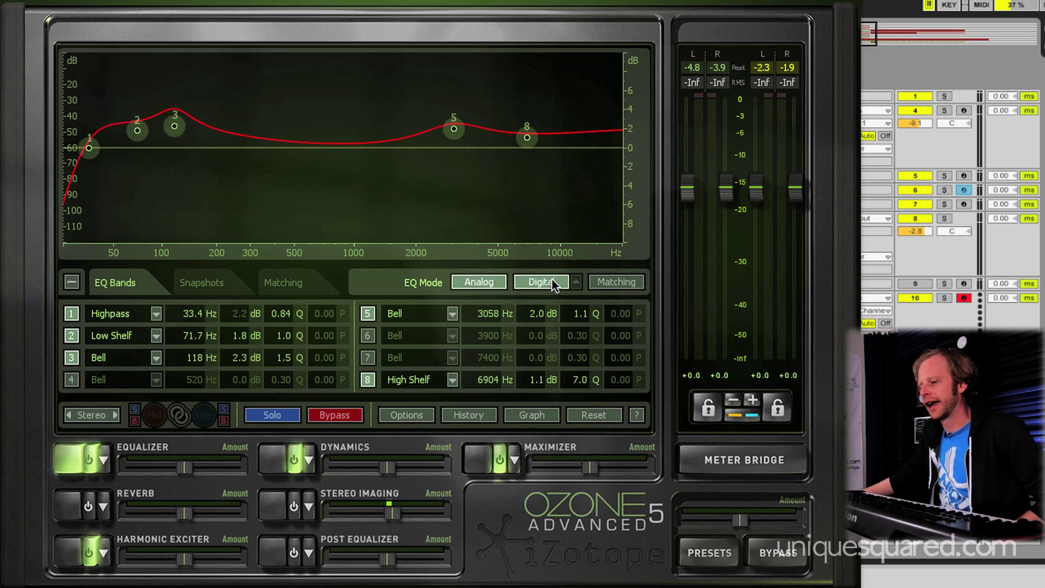
click(487, 280)
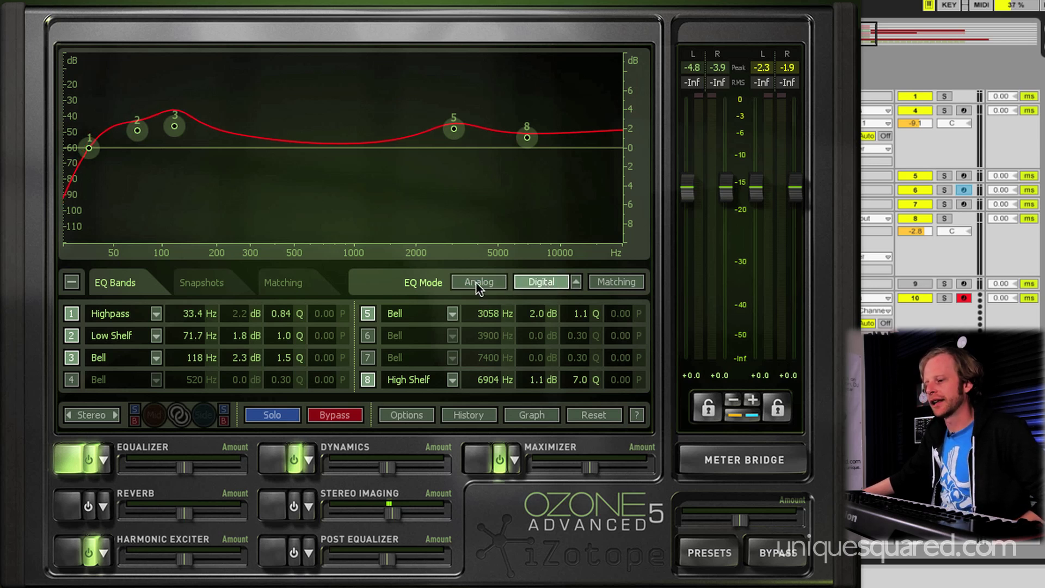
click(542, 281)
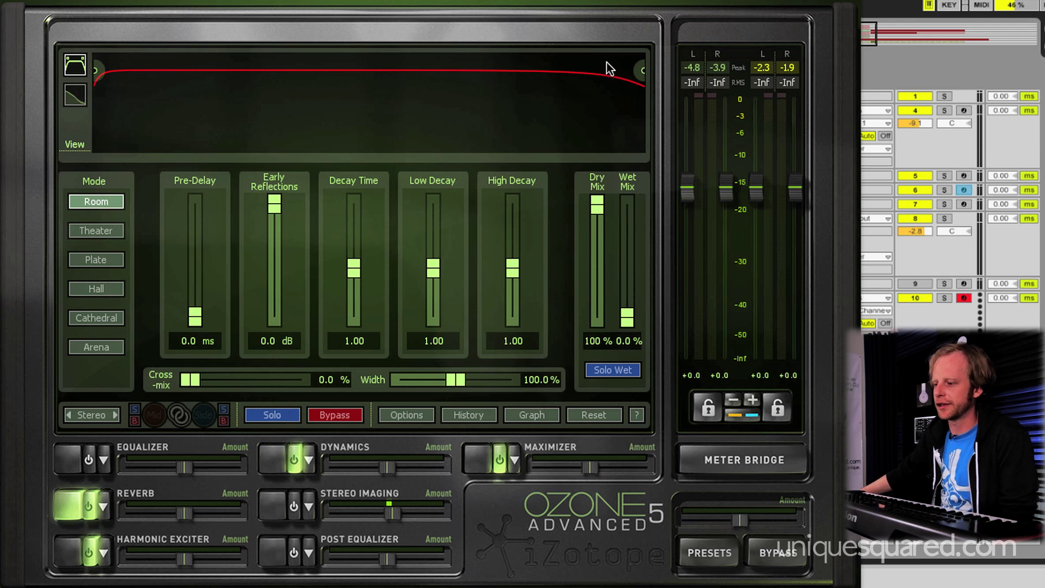
- Cut the reverb high end at about 17 kHz, choose Arena mode, and lower early reflections
drag(641, 70, 625, 51)
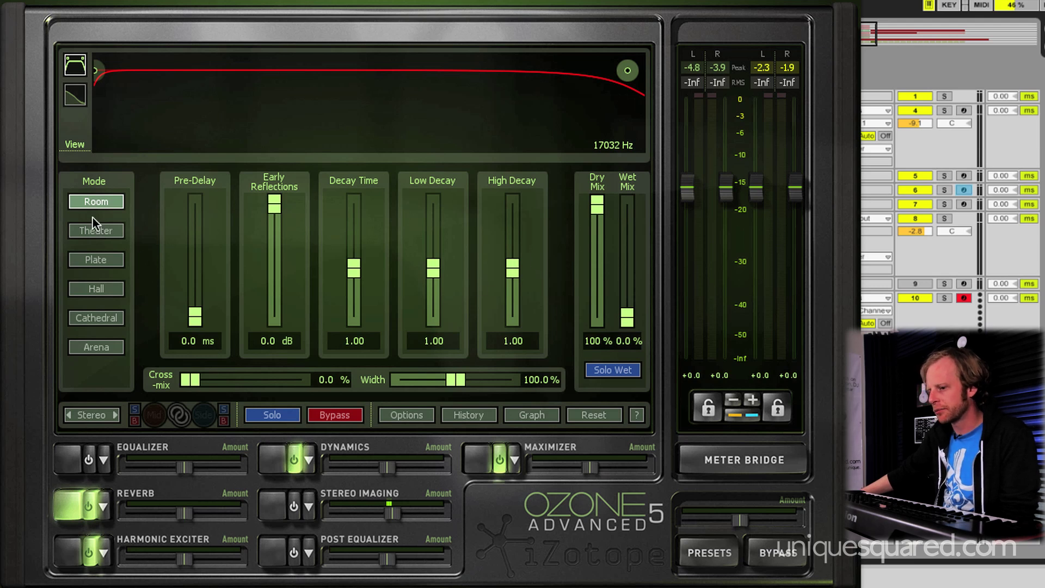
click(103, 234)
click(113, 258)
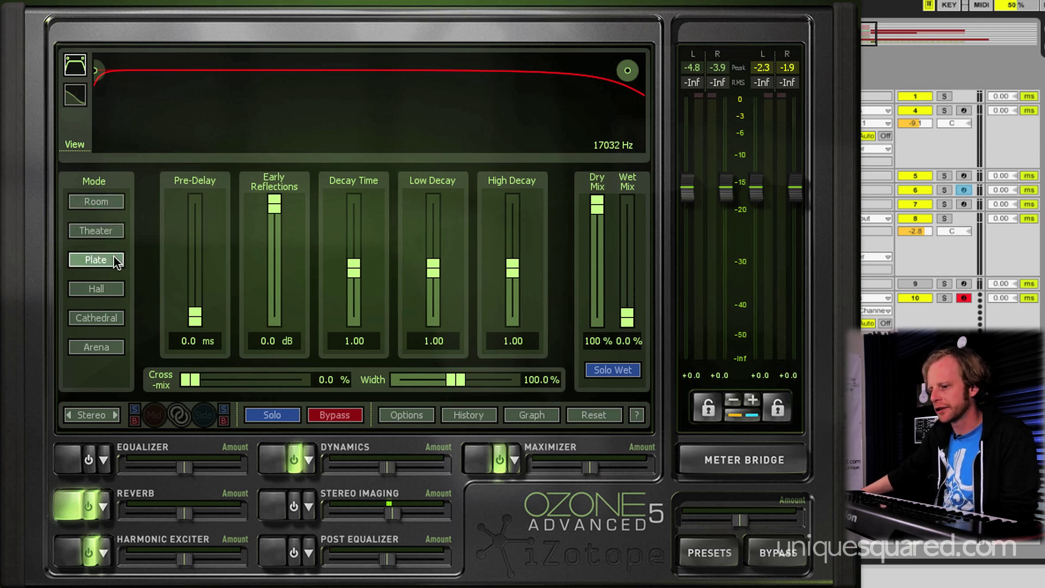
click(107, 287)
click(104, 319)
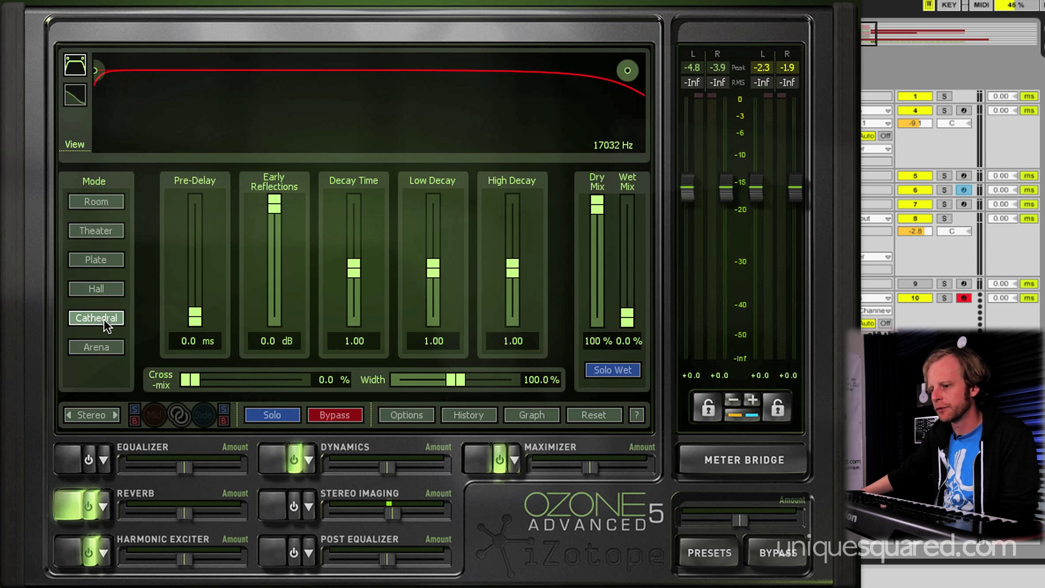
click(109, 348)
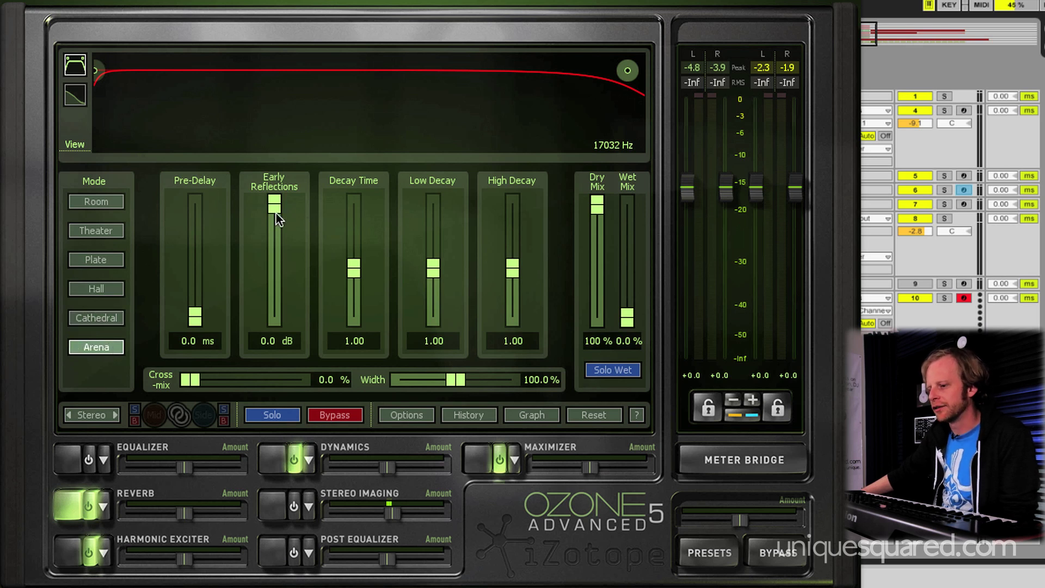
drag(276, 200, 262, 265)
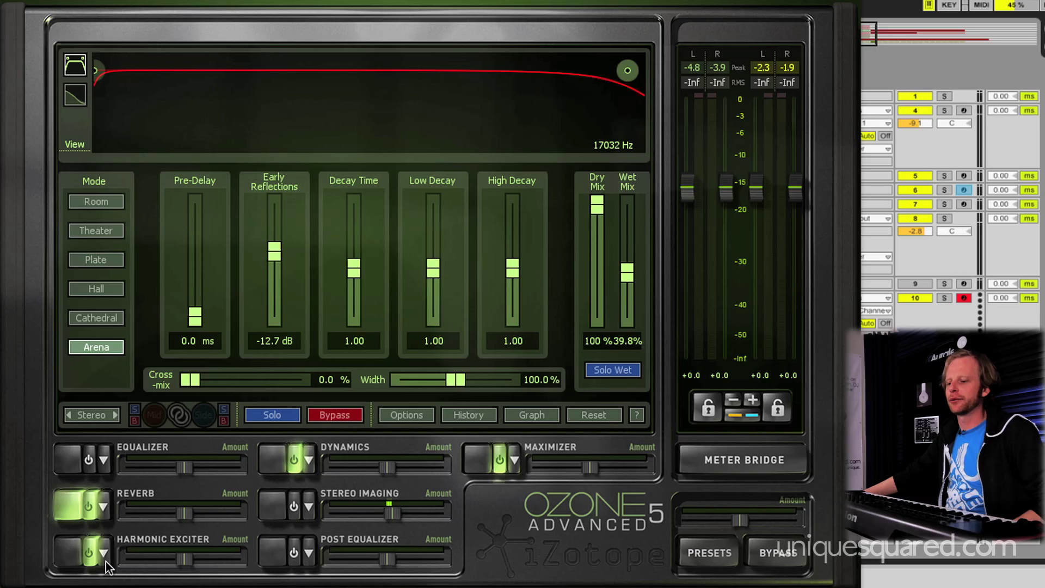
click(103, 552)
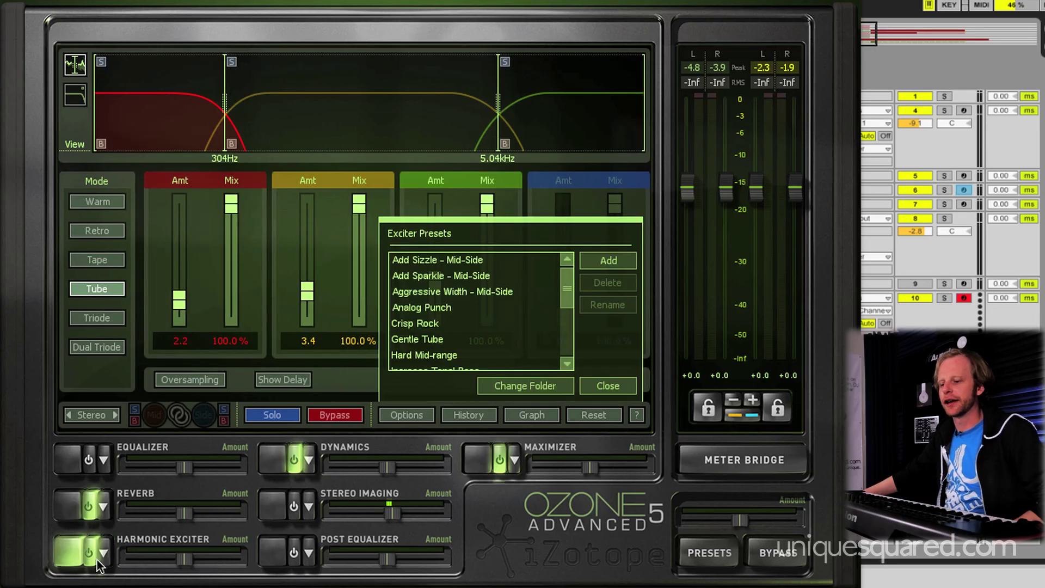
- Close the exciter preset list and raise the Harmonic Exciter amount
click(609, 386)
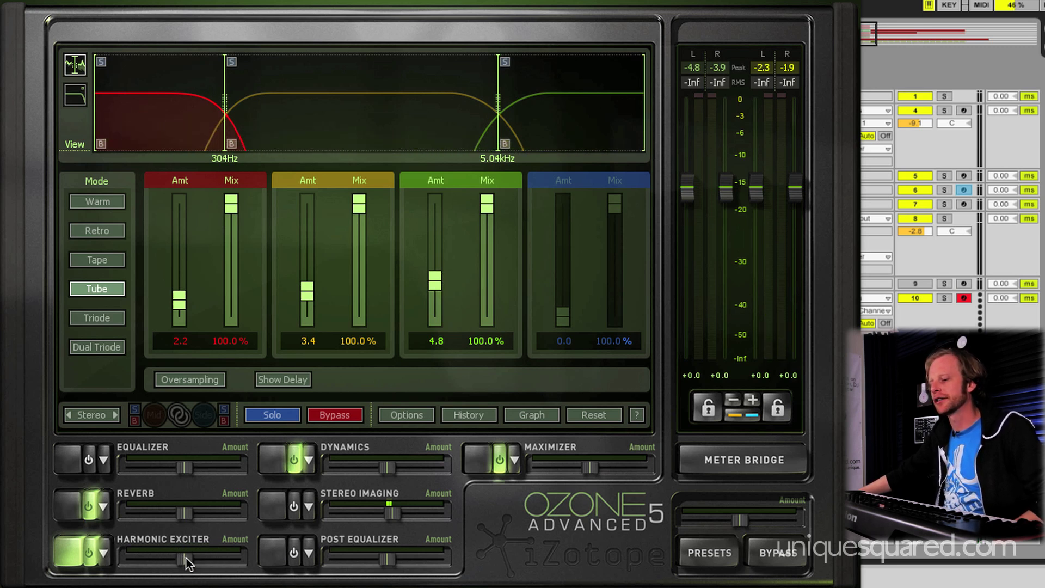
mouse_move(198, 564)
mouse_down()
mouse_move(182, 560)
mouse_move(192, 557)
mouse_up()
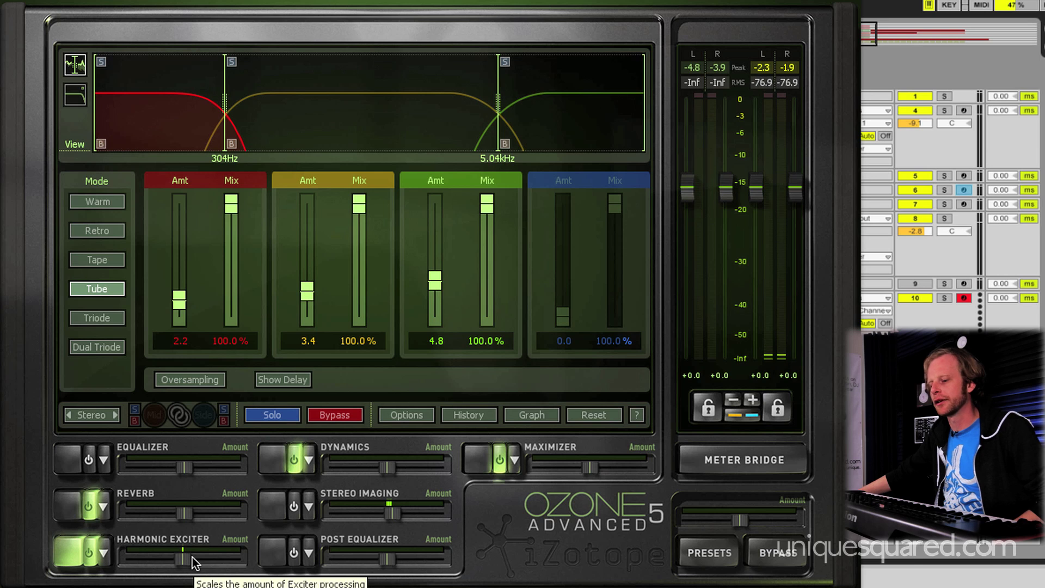
drag(194, 557, 220, 558)
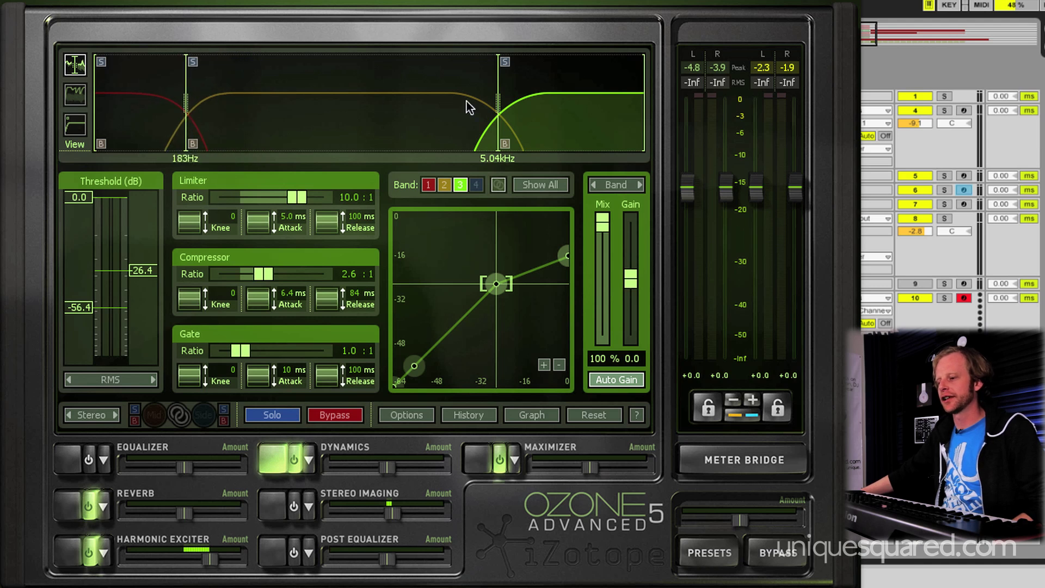
- Set crossover 6.74 kHz, limiter knee 0.23, attack 6.4 ms, release 75 ms, then bypass Dynamics
drag(495, 100, 529, 101)
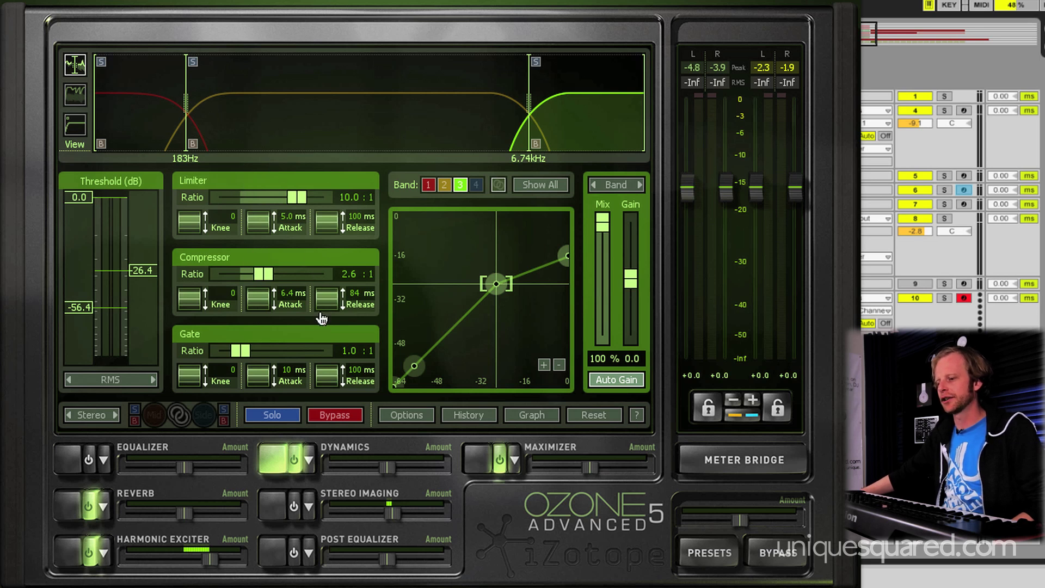
drag(191, 223, 187, 249)
drag(269, 237, 270, 200)
drag(334, 231, 332, 256)
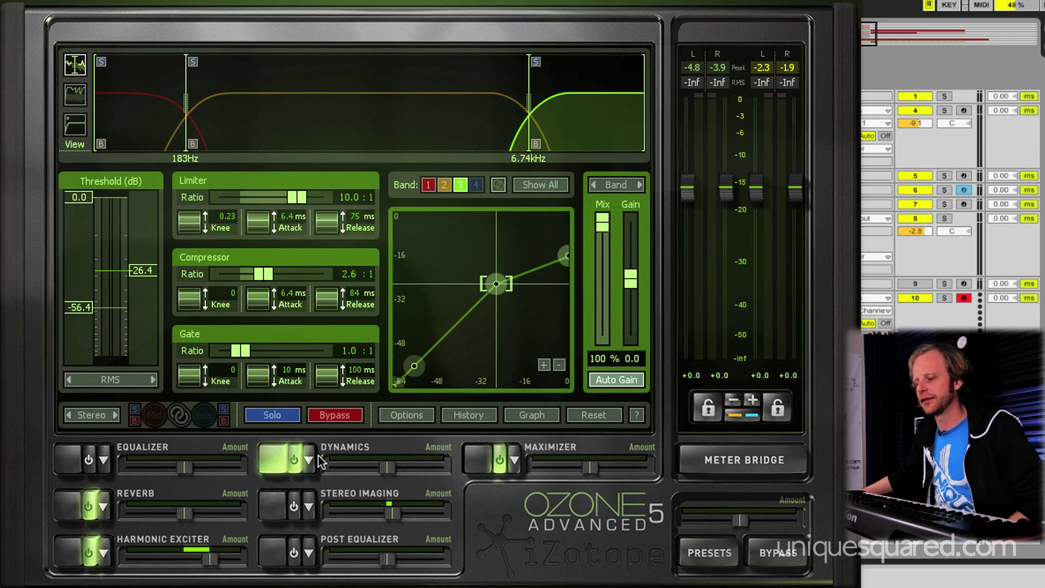
click(295, 460)
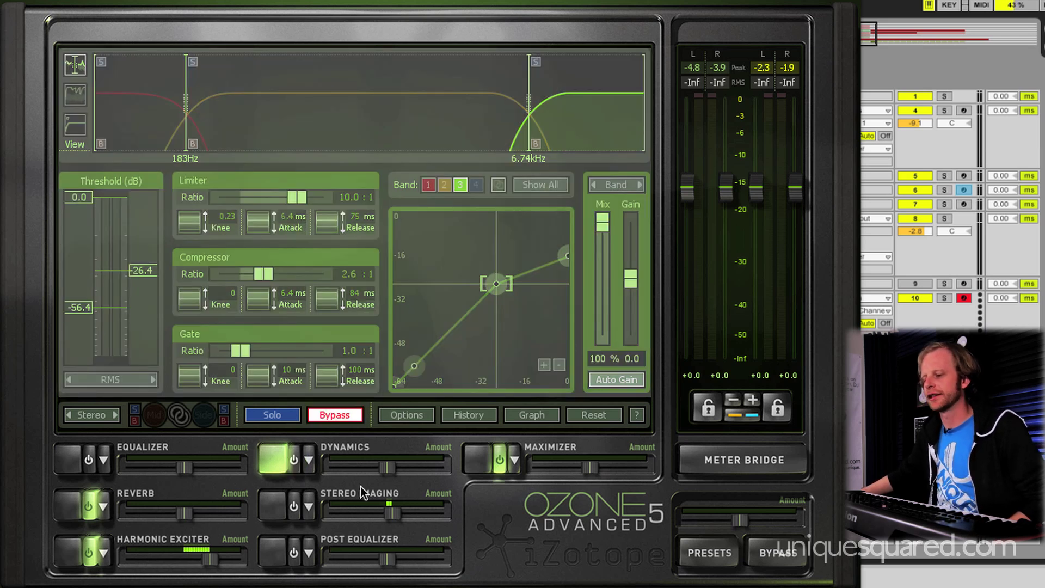
- Switch Stereo Imaging on and try another display view before returning to the crossover view
click(375, 485)
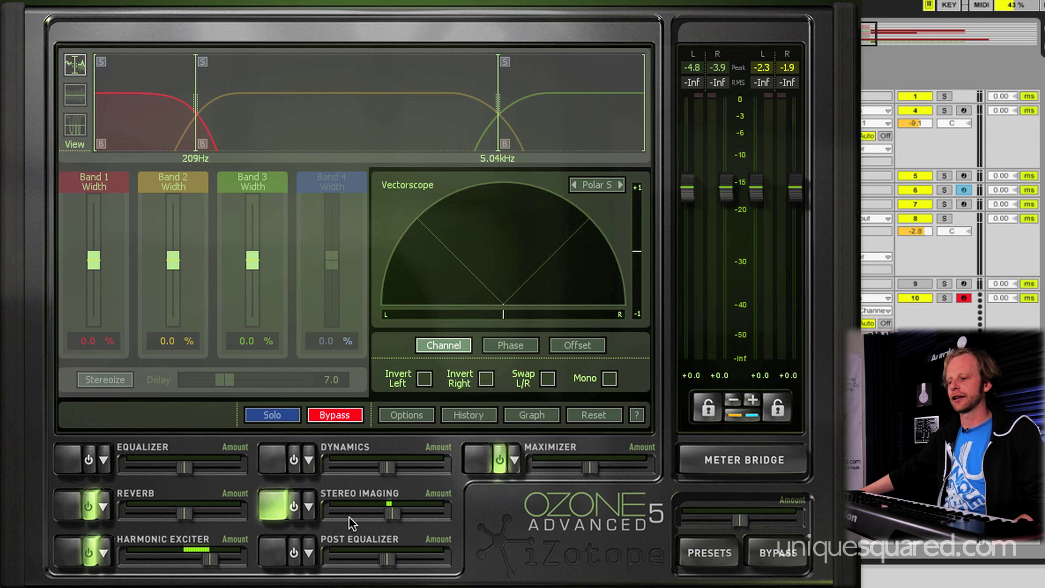
click(340, 415)
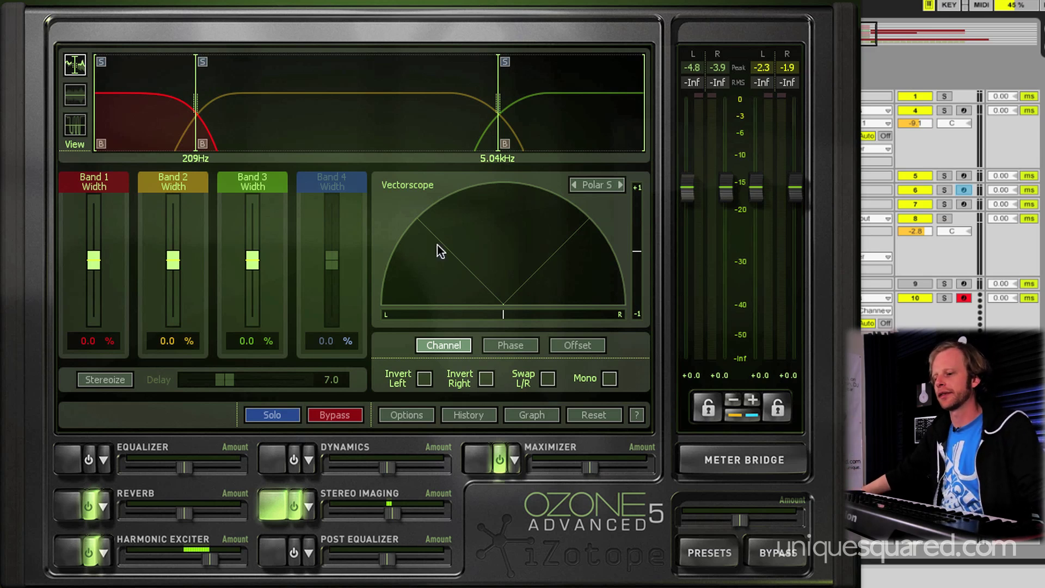
click(76, 97)
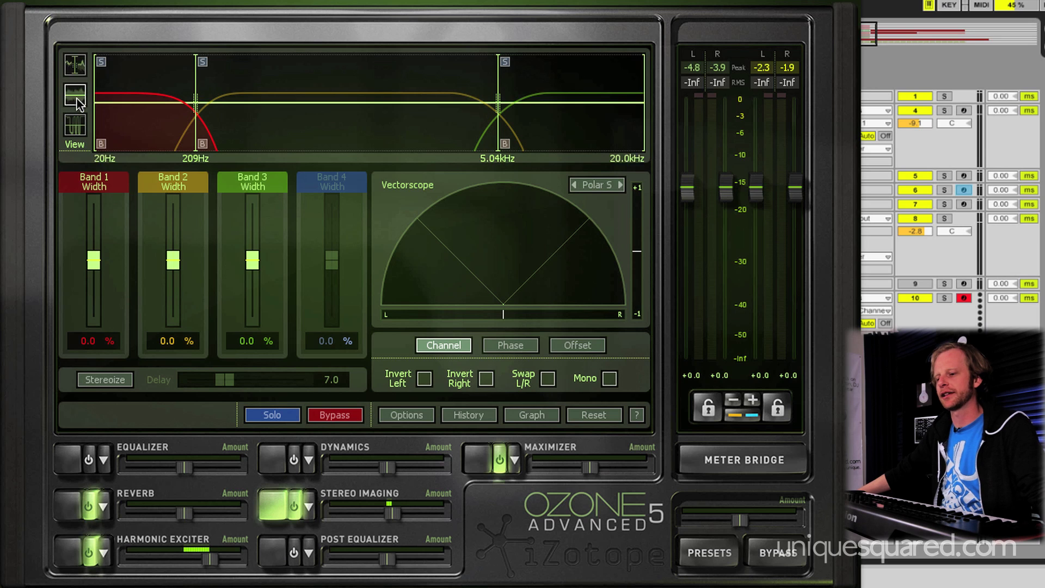
click(77, 67)
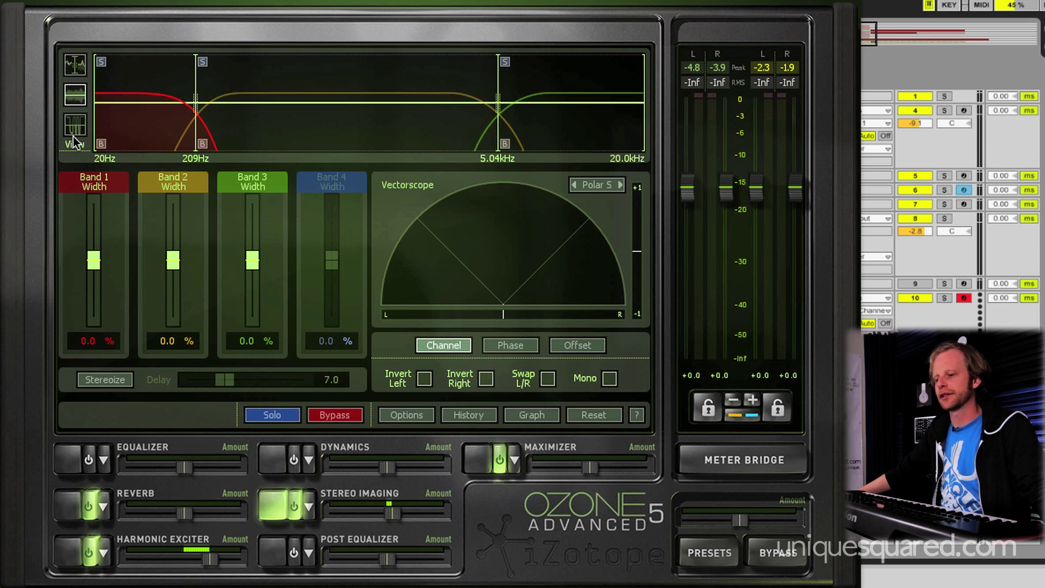
click(74, 66)
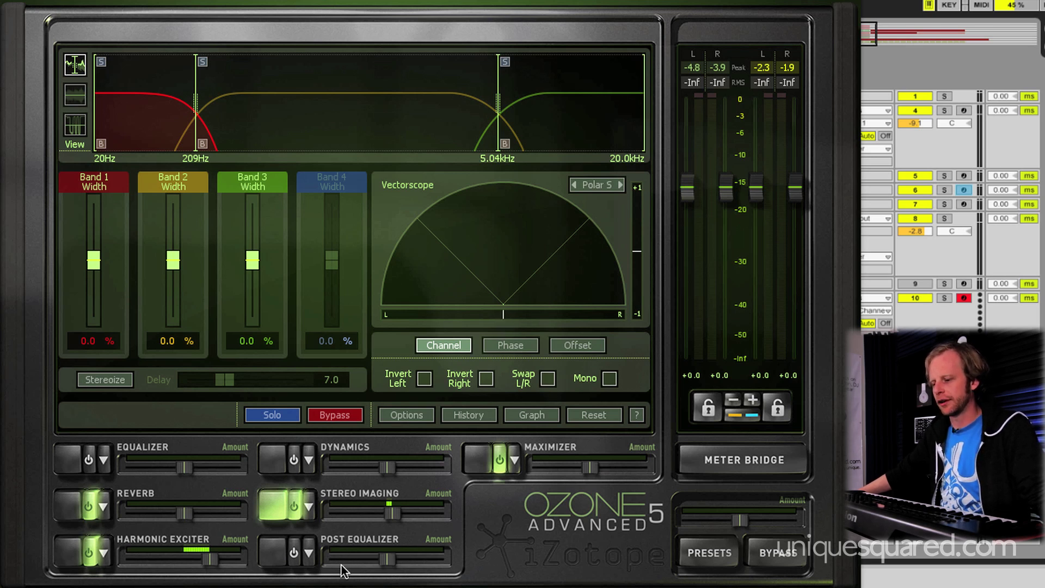
click(354, 538)
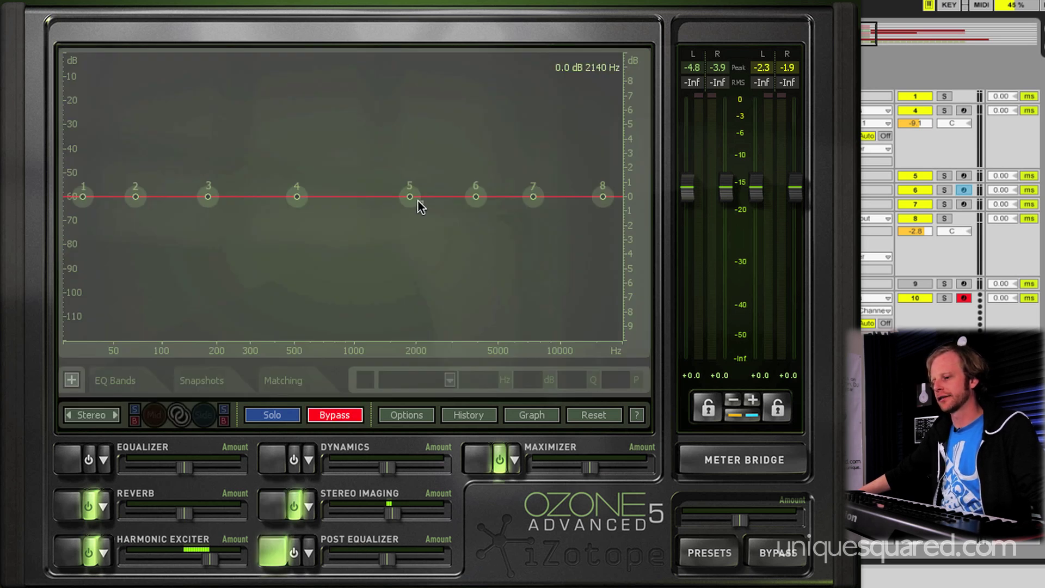
- Shape the Post EQ with a slight band 4 lift and band 5 at +0.6 dB, 1957 Hz
drag(418, 201, 479, 194)
drag(439, 148, 412, 103)
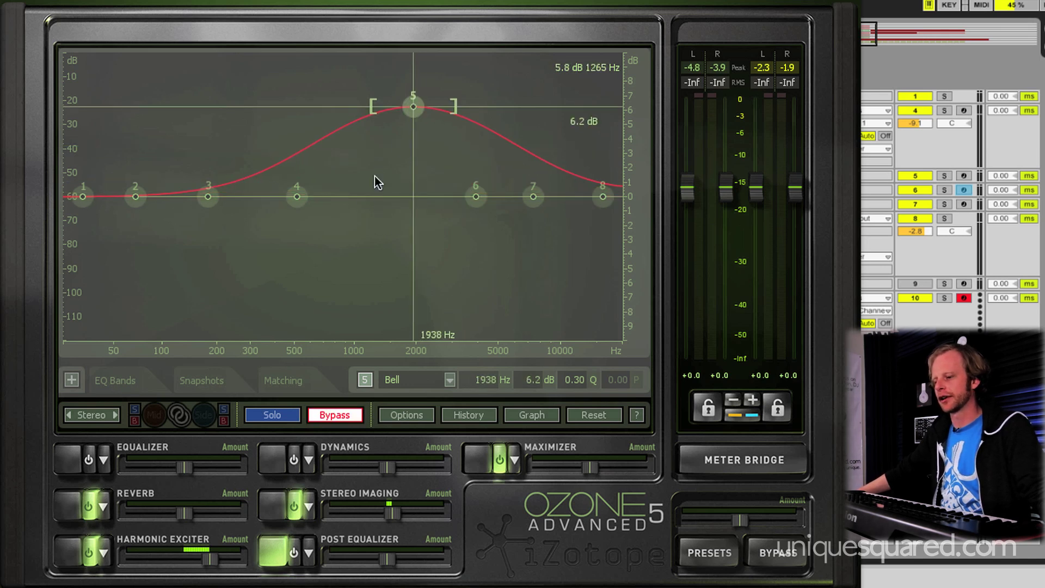
drag(296, 191, 337, 212)
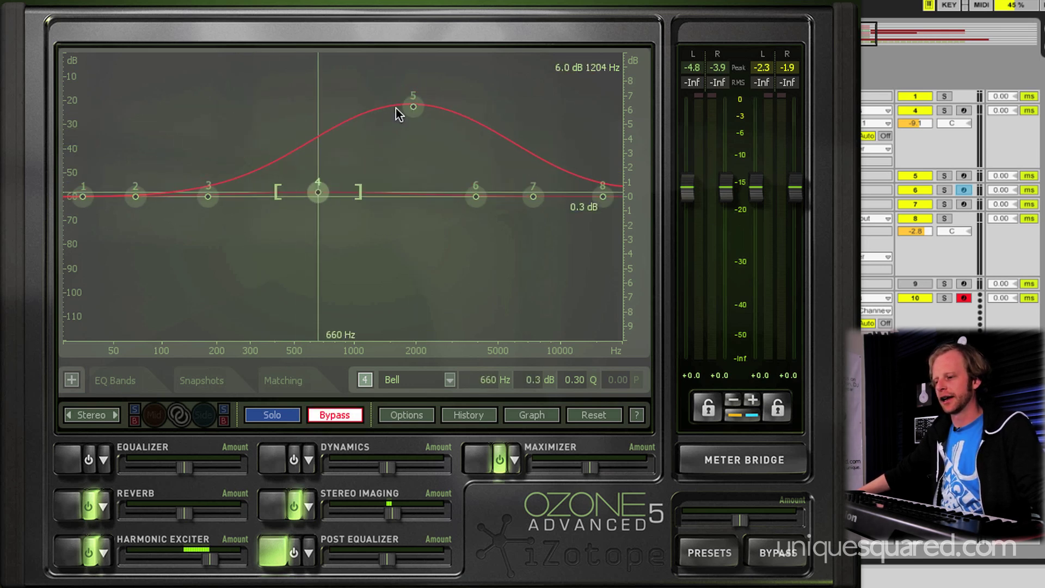
drag(414, 103, 414, 185)
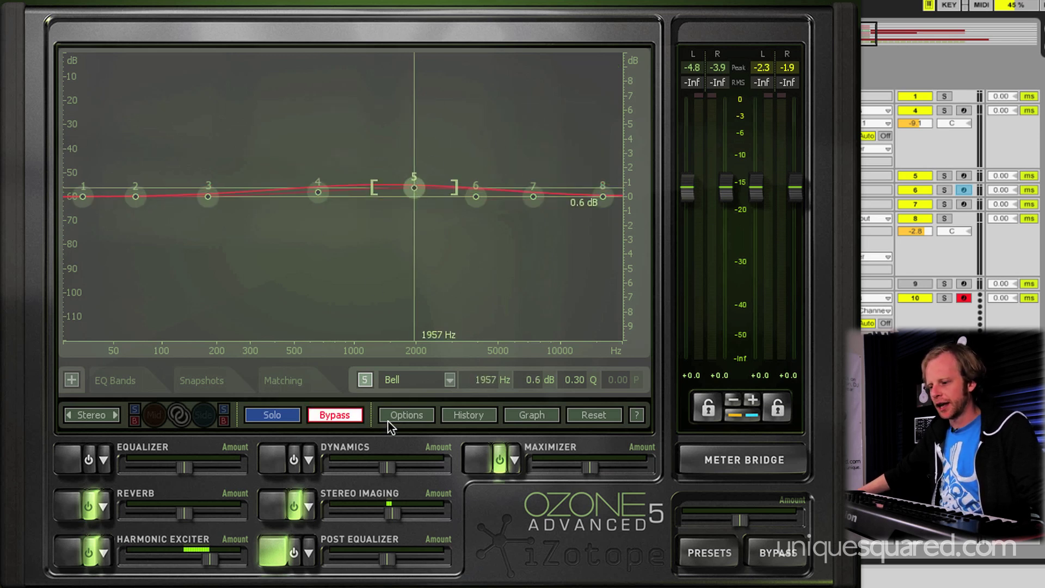
- Open and close the Options window twice without changing anything
click(411, 413)
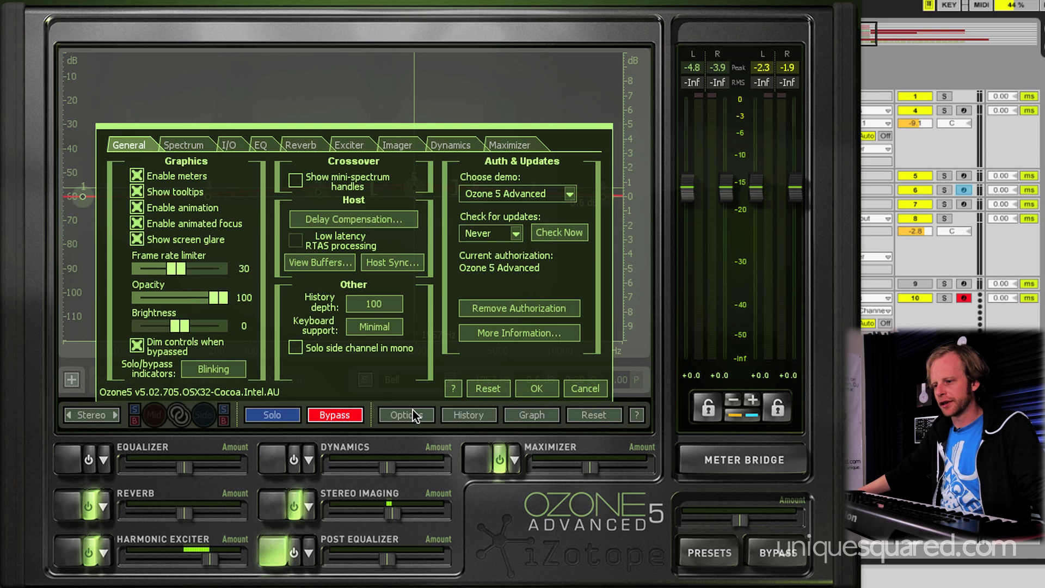
click(413, 414)
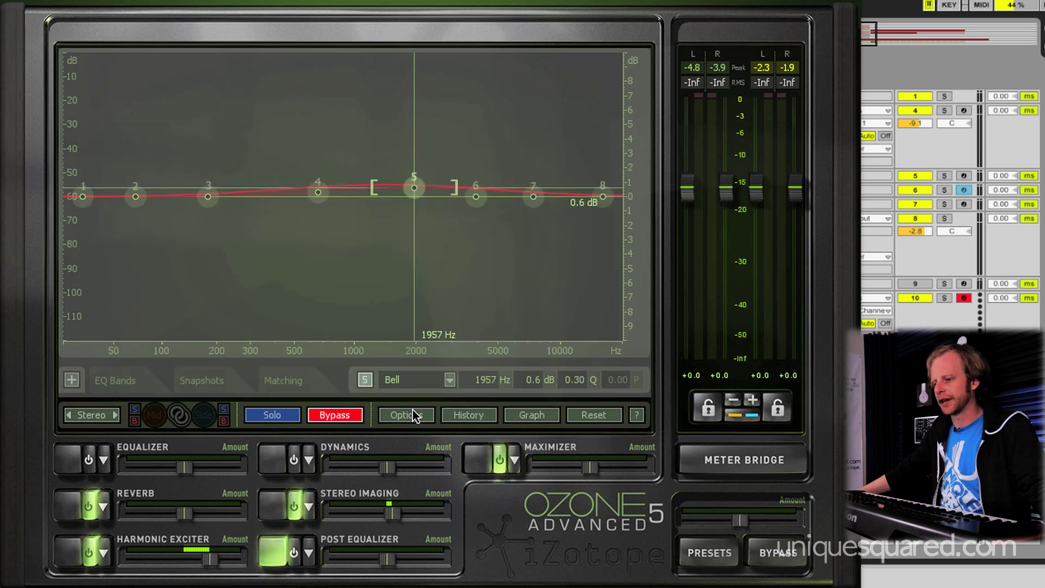
click(412, 414)
click(413, 414)
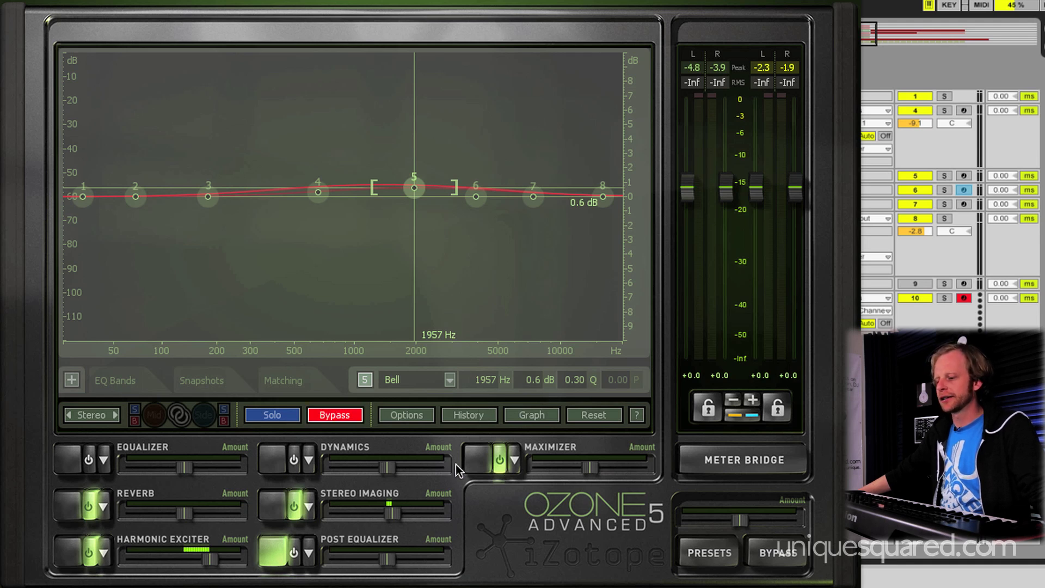
- Set the Maximizer to IRC III mode and start song playback
click(475, 459)
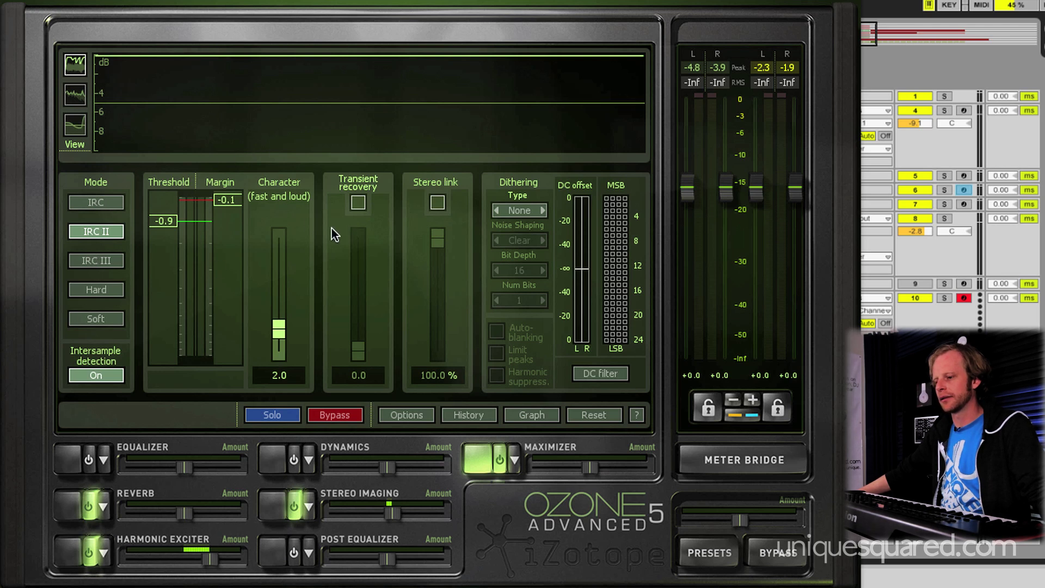
click(101, 259)
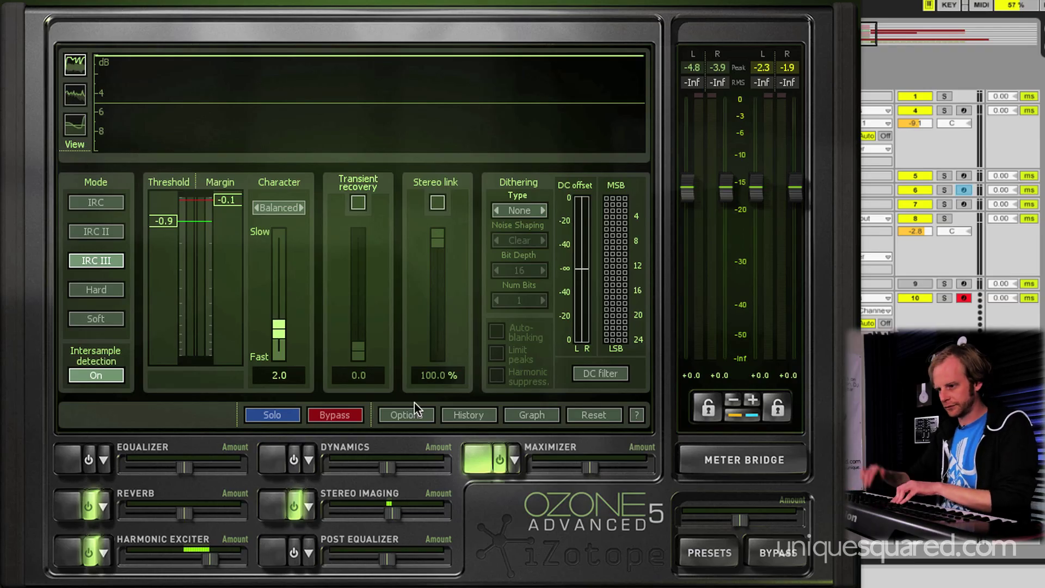
key(space)
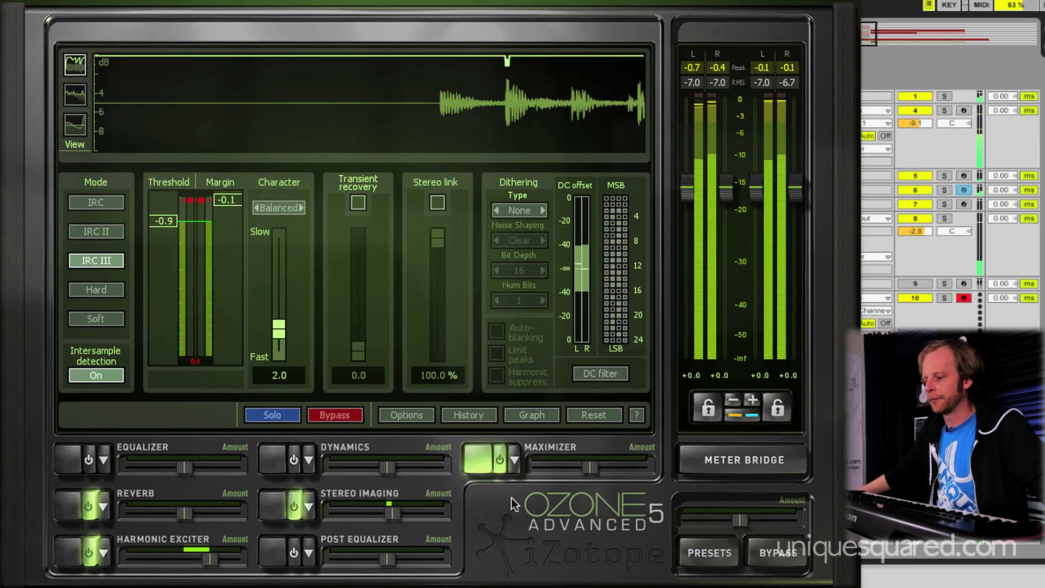
click(708, 552)
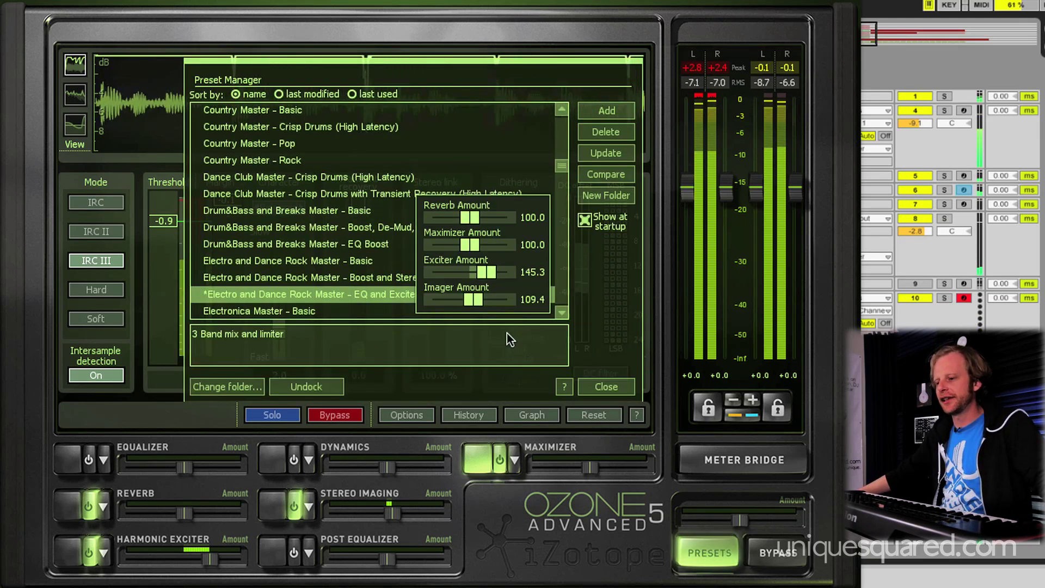
- Load the 4-Band Master - 12AX7 Tube preset
scroll(258, 129, up, 8)
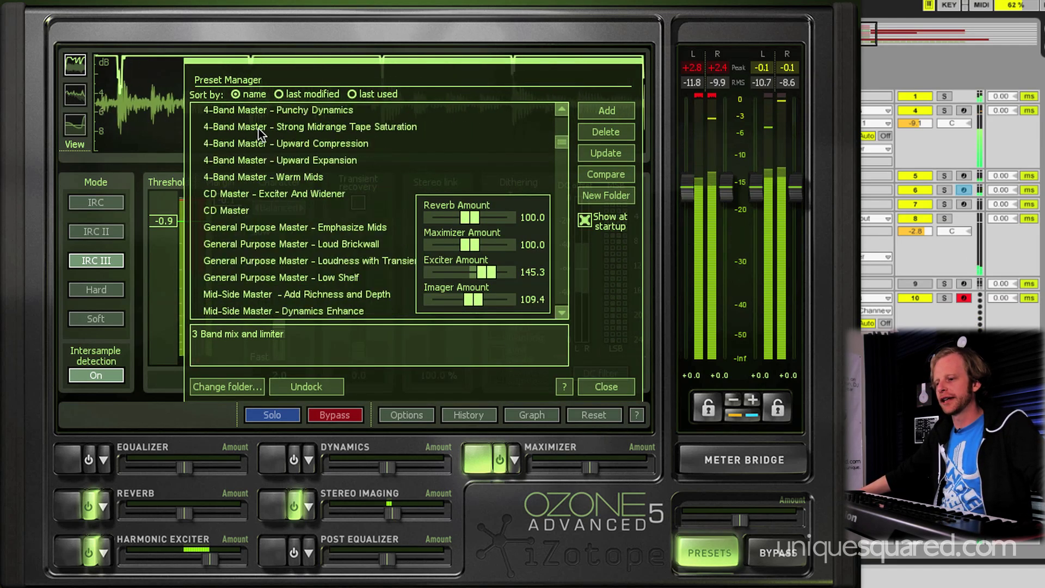
scroll(255, 138, up, 5)
scroll(266, 129, down, 1)
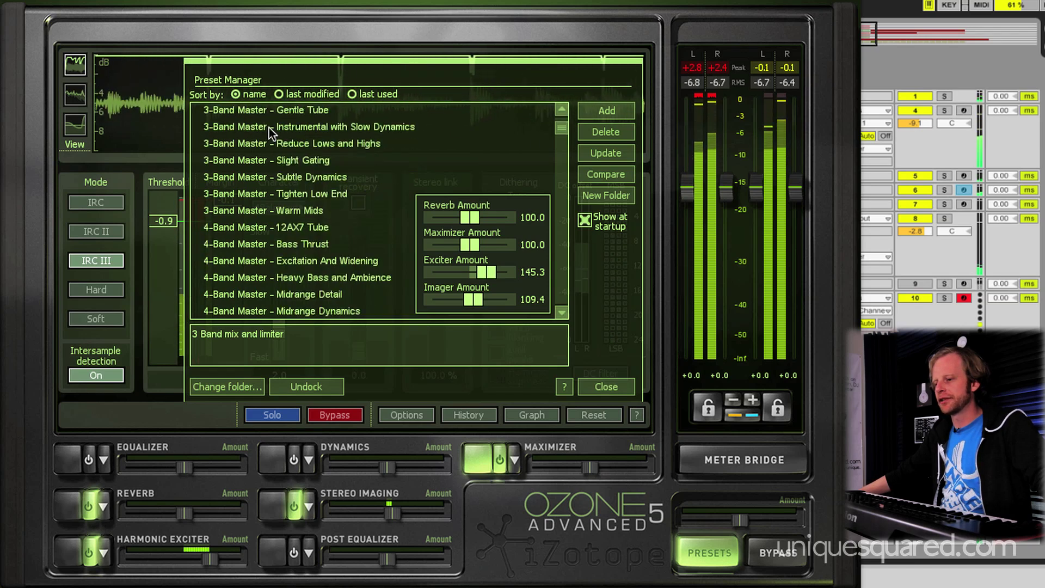
scroll(269, 130, down, 5)
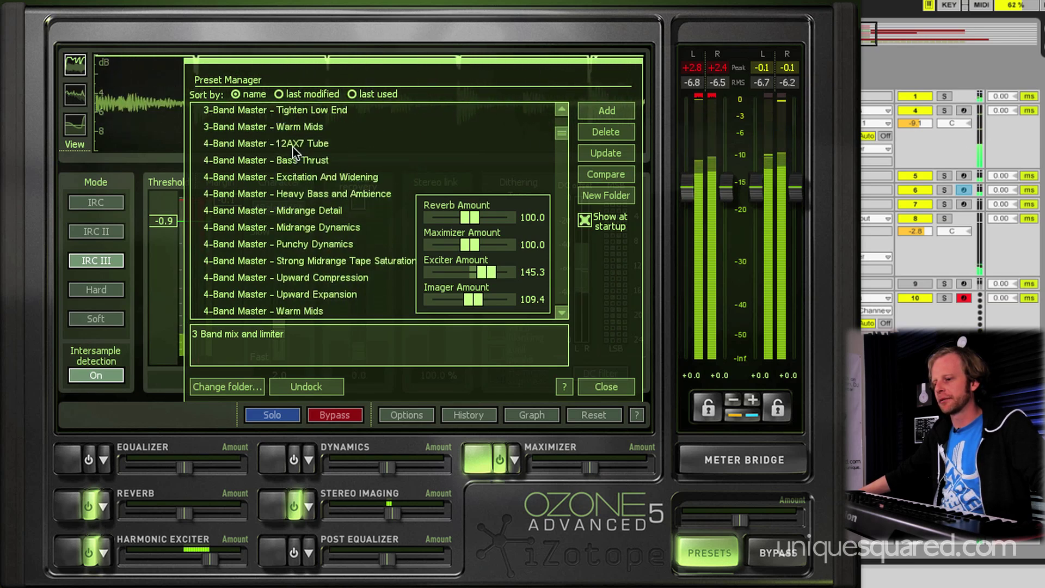
click(240, 142)
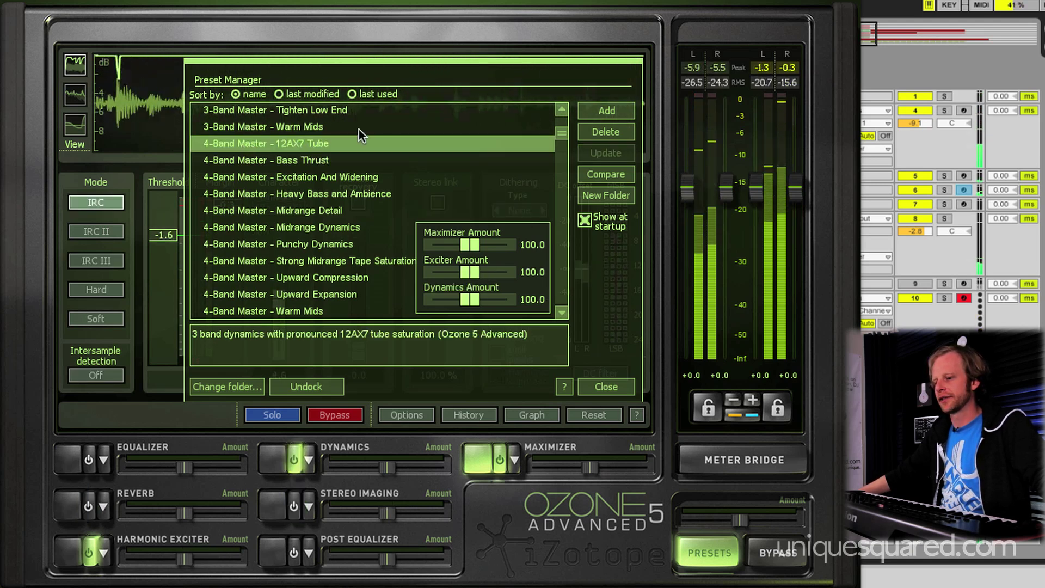
- Load the General Purpose Master – Emphasize Mids preset
scroll(273, 215, down, 1)
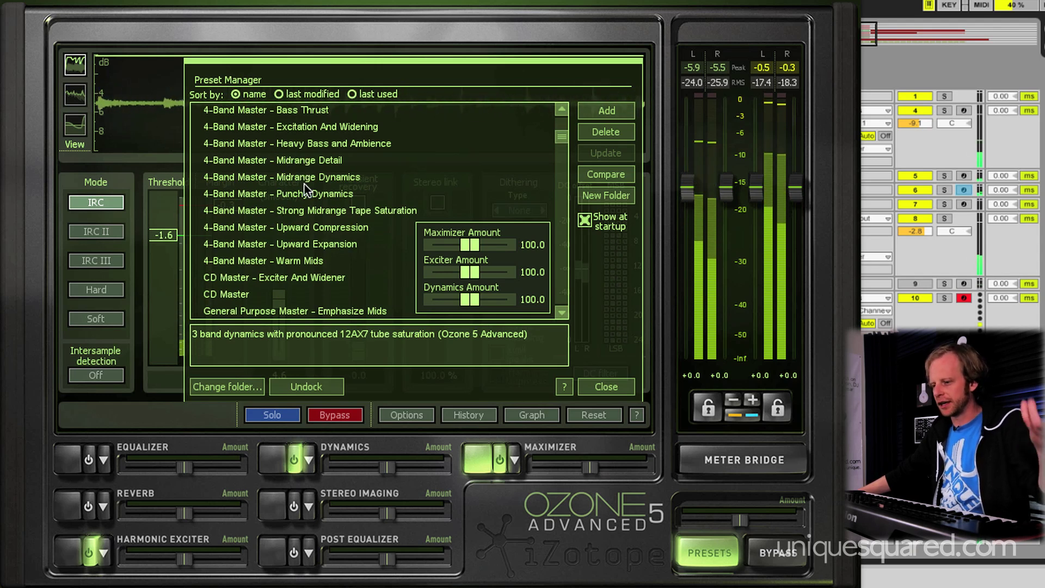
scroll(324, 165, down, 2)
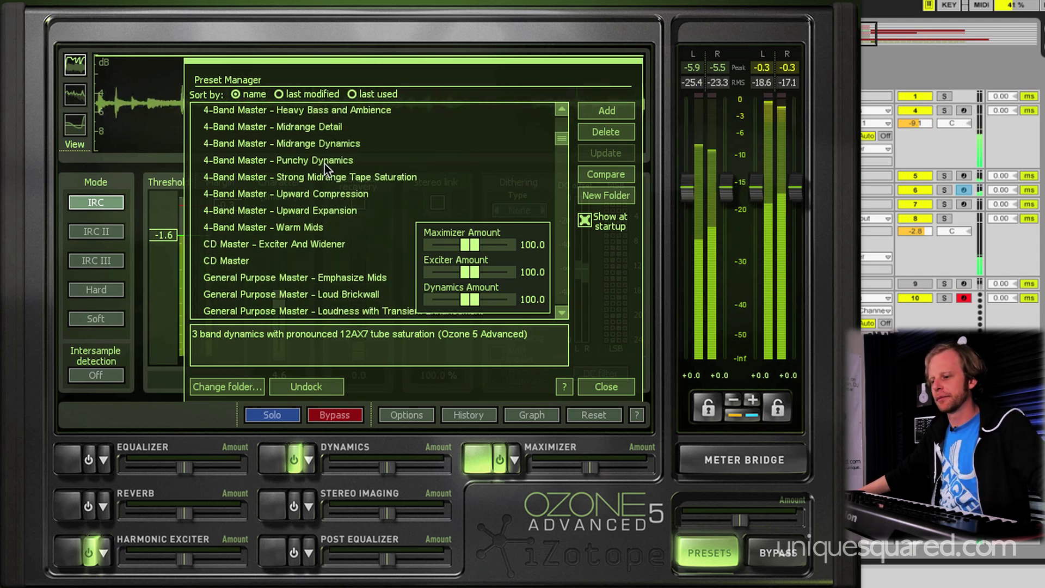
scroll(324, 165, down, 7)
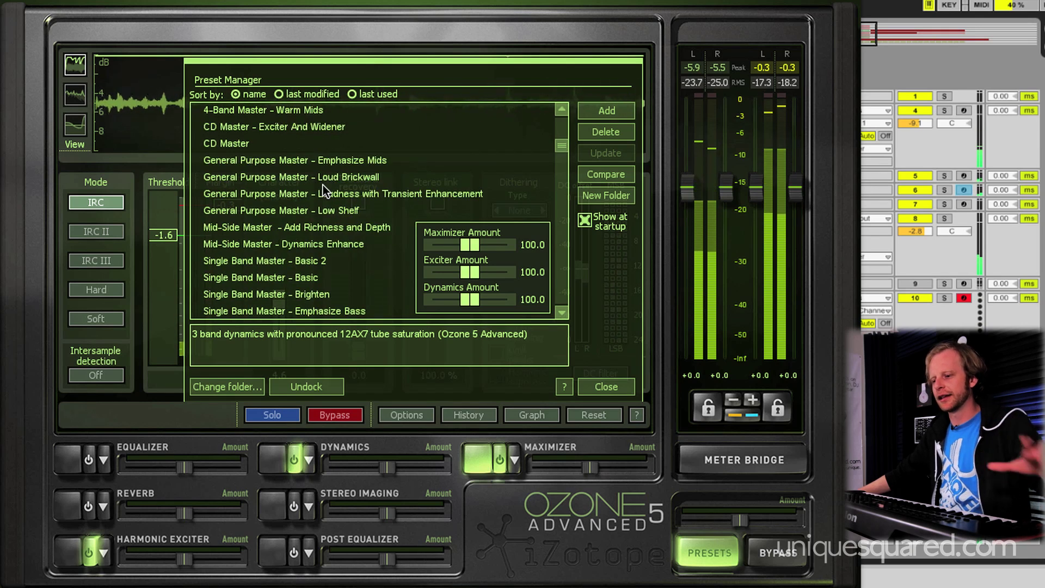
click(257, 164)
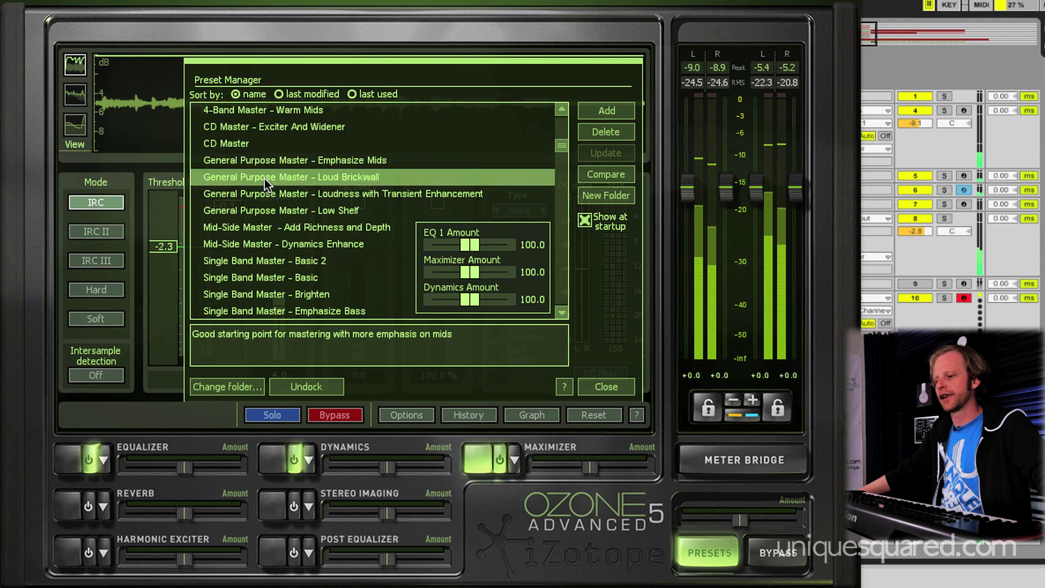
- Audition the Loud Brickwall and CD Master presets, then load Country Master - Basic
click(265, 179)
double_click(223, 145)
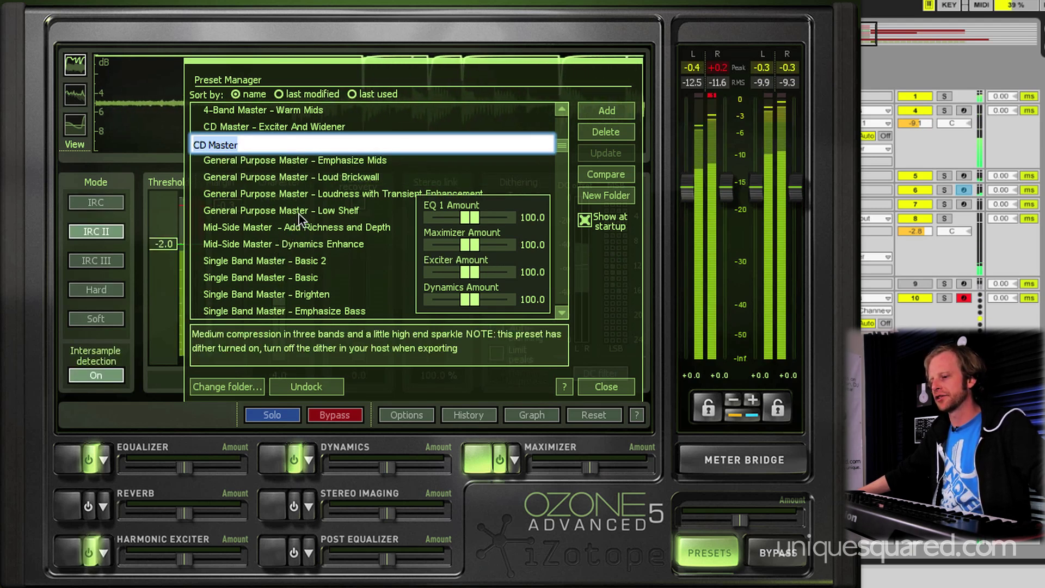
scroll(299, 223, down, 2)
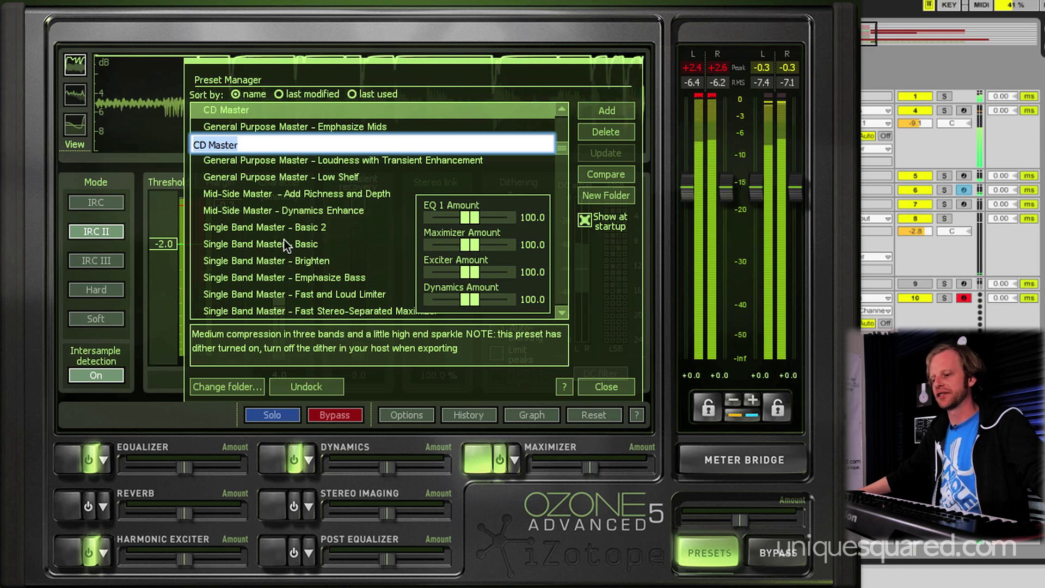
scroll(287, 255, down, 2)
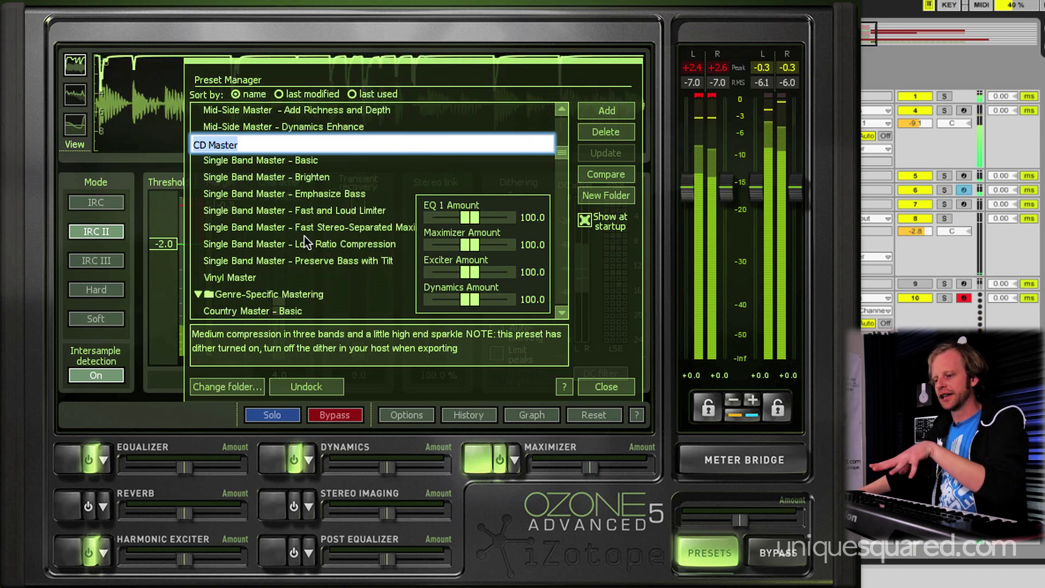
scroll(304, 235, down, 4)
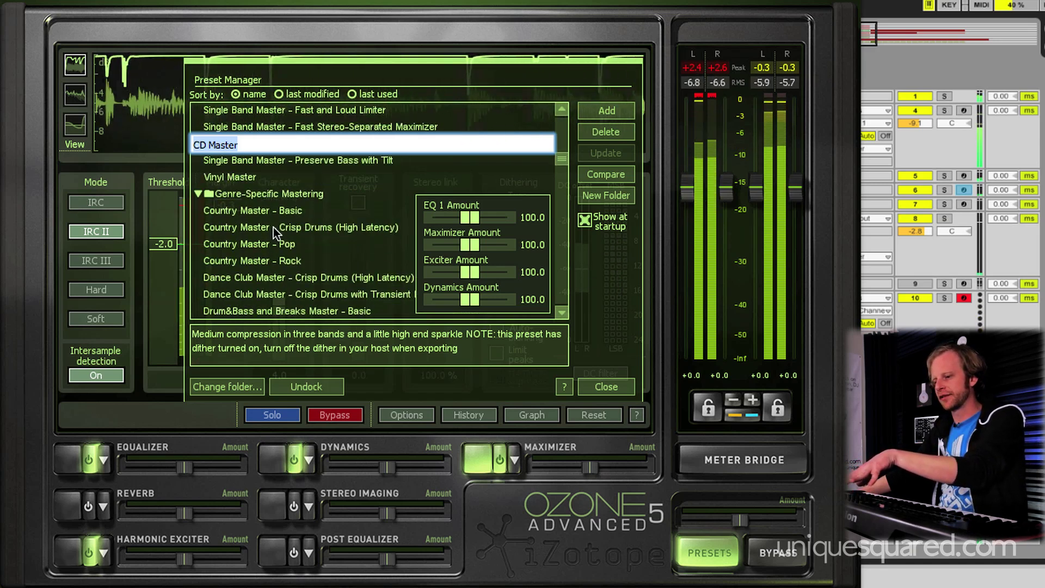
click(248, 212)
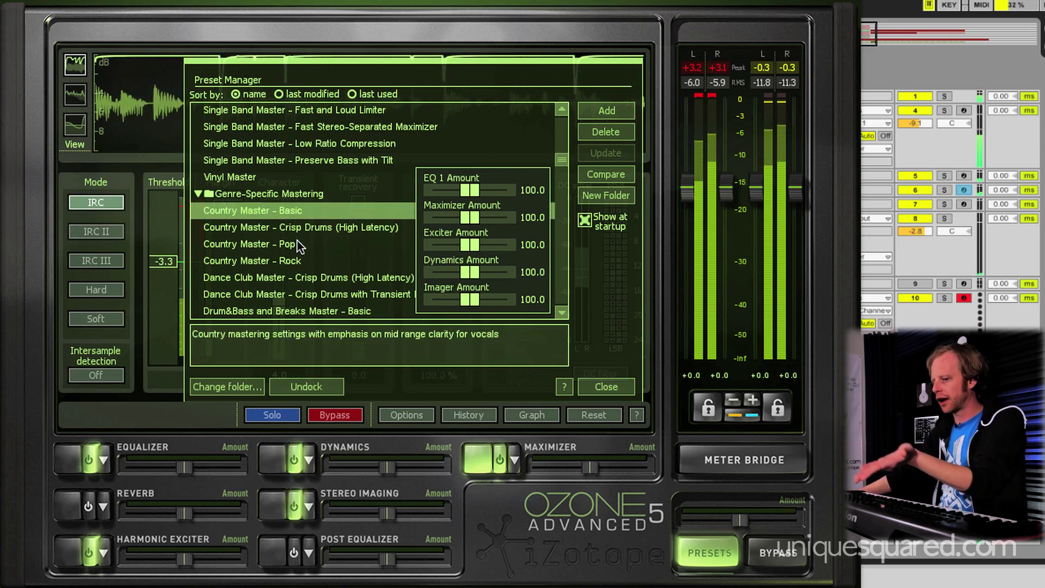
- Load the Dance Club Master - Crisp Drums (High Latency) preset
scroll(298, 240, down, 1)
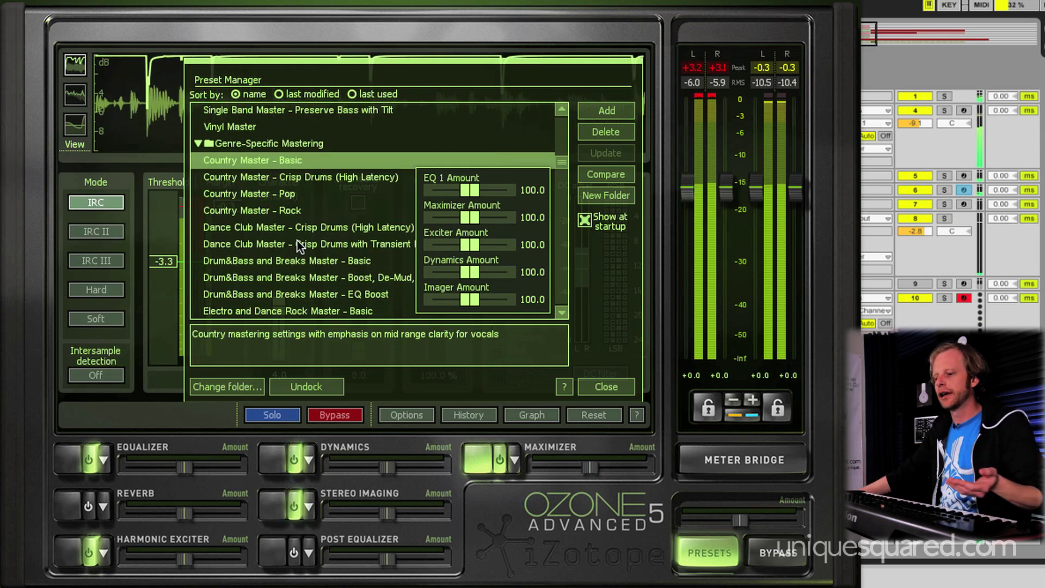
click(257, 229)
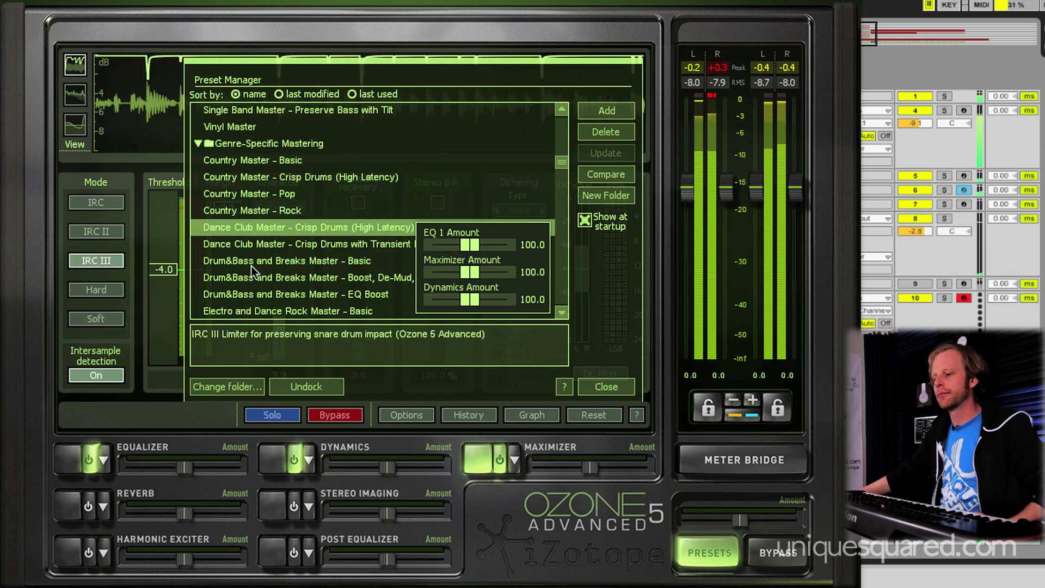
scroll(276, 250, down, 1)
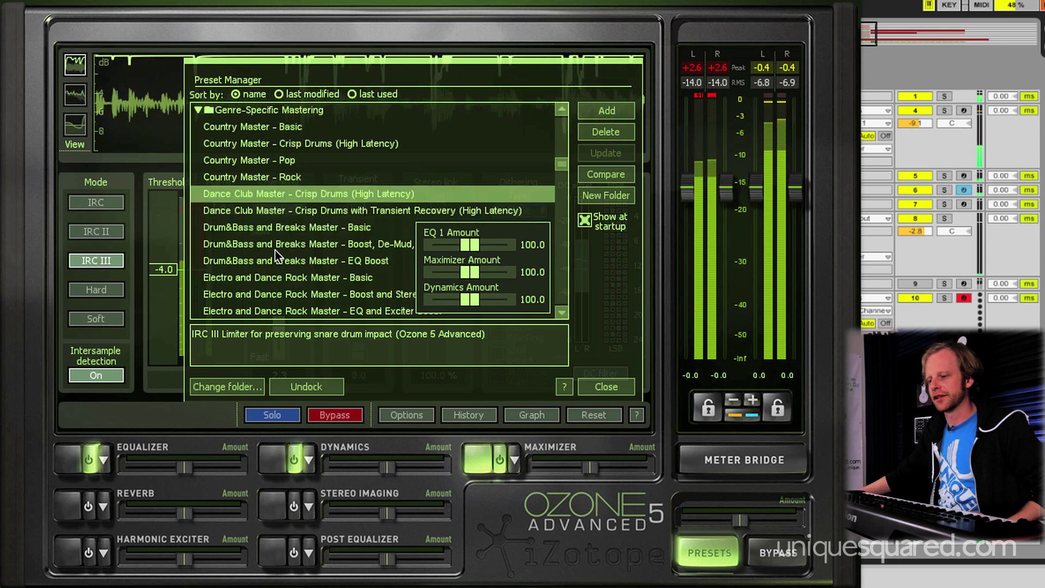
- Load the Drum&Bass and Breaks Master - Basic preset, with Maximizer and Dynamics at 100.0
click(260, 225)
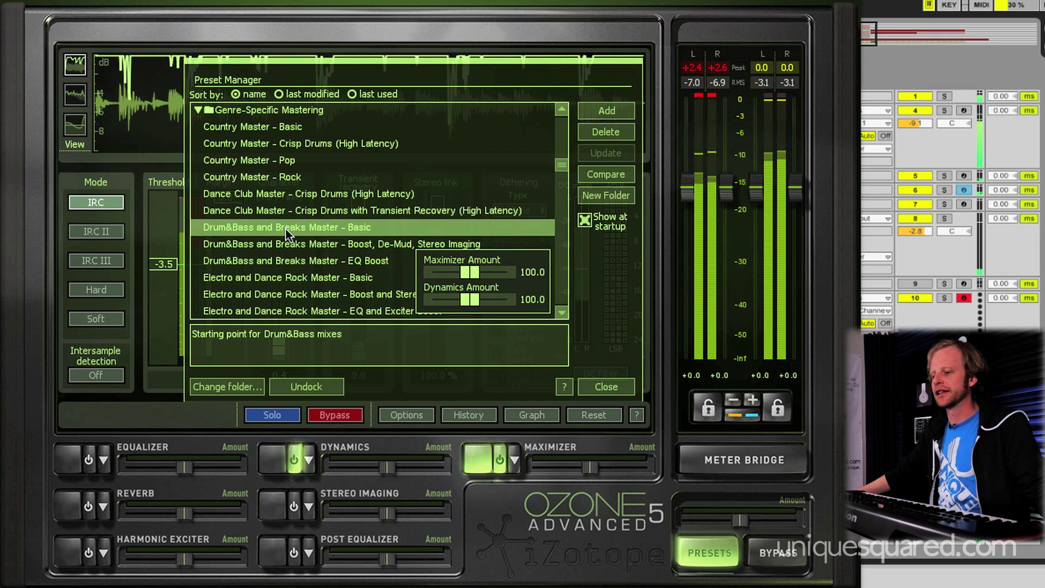
scroll(285, 226, down, 1)
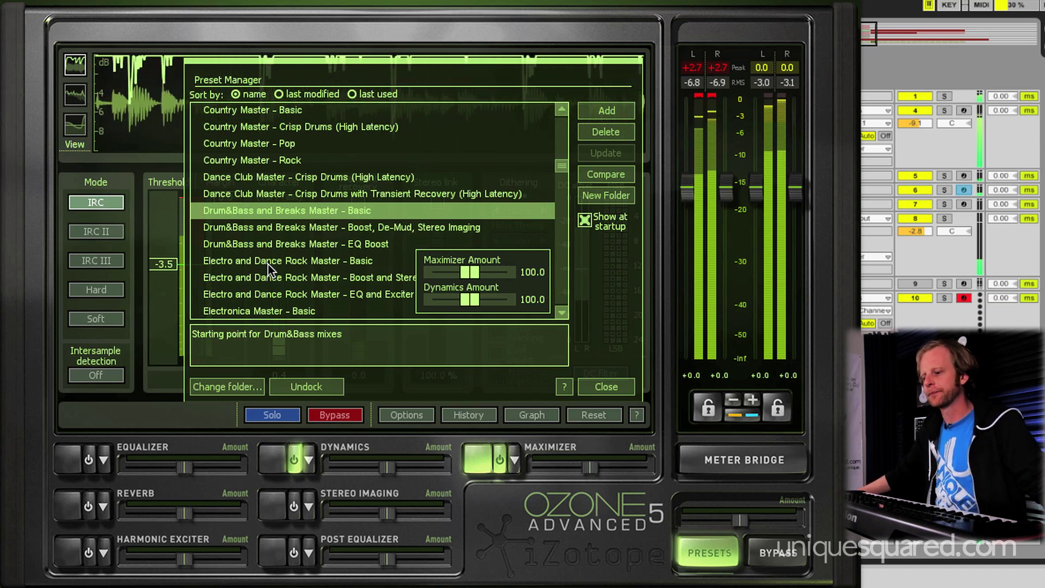
scroll(325, 234, down, 6)
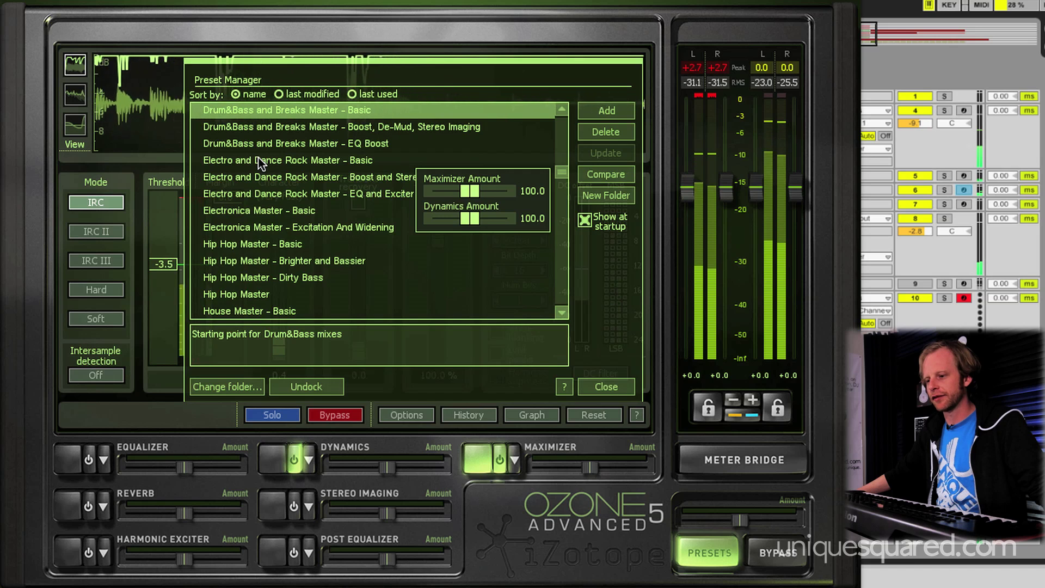
- Load Electro and Dance Rock Master - EQ and Exciter and nudge the output faders up slightly
click(254, 194)
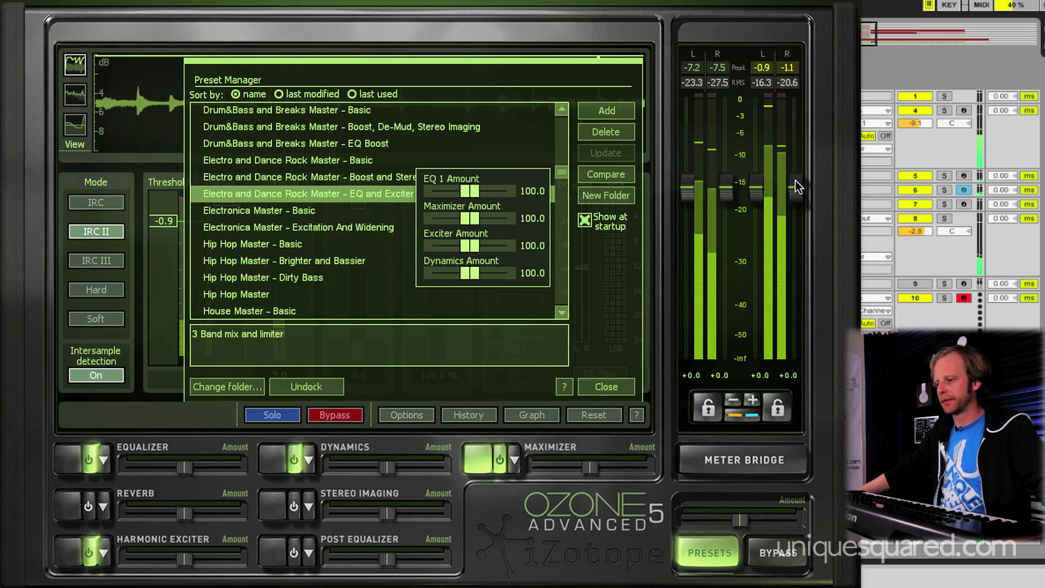
mouse_move(796, 174)
mouse_down()
mouse_move(798, 191)
mouse_move(792, 185)
mouse_up()
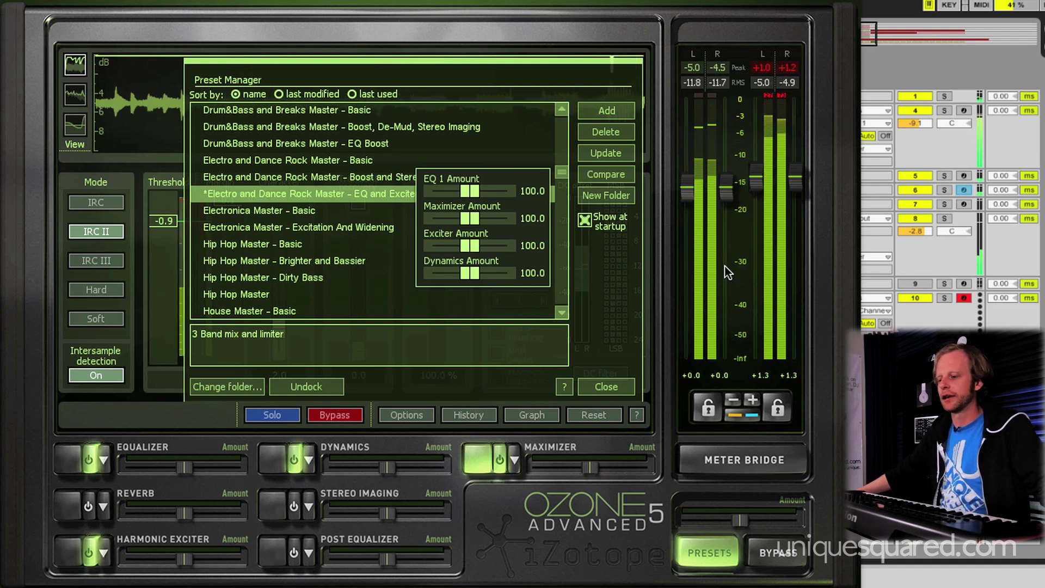
scroll(263, 221, down, 7)
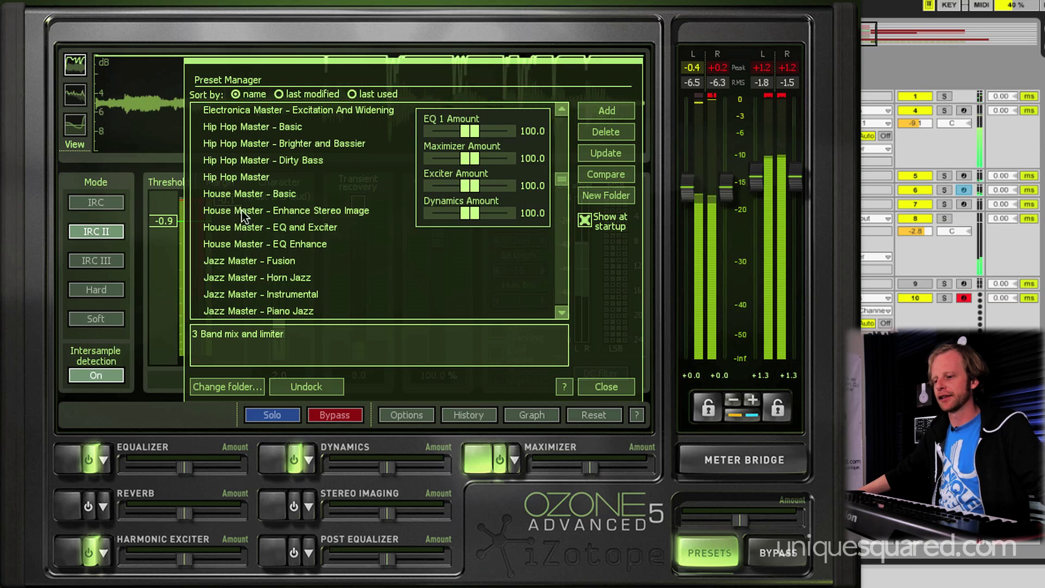
- Load House Master - Basic, leaving only Dynamics and Maximizer active with a -2.5 threshold
click(244, 195)
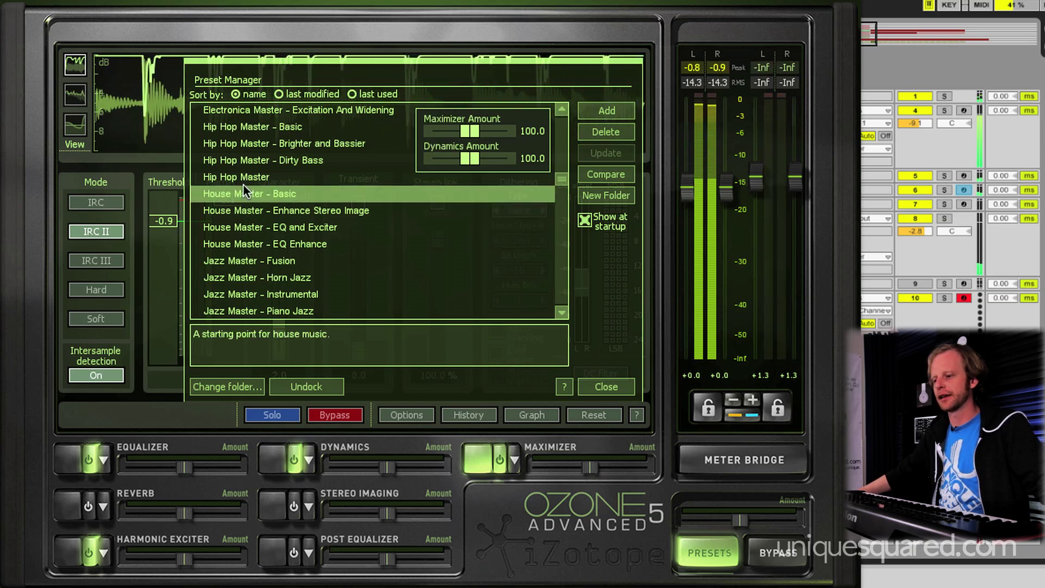
scroll(337, 188, down, 3)
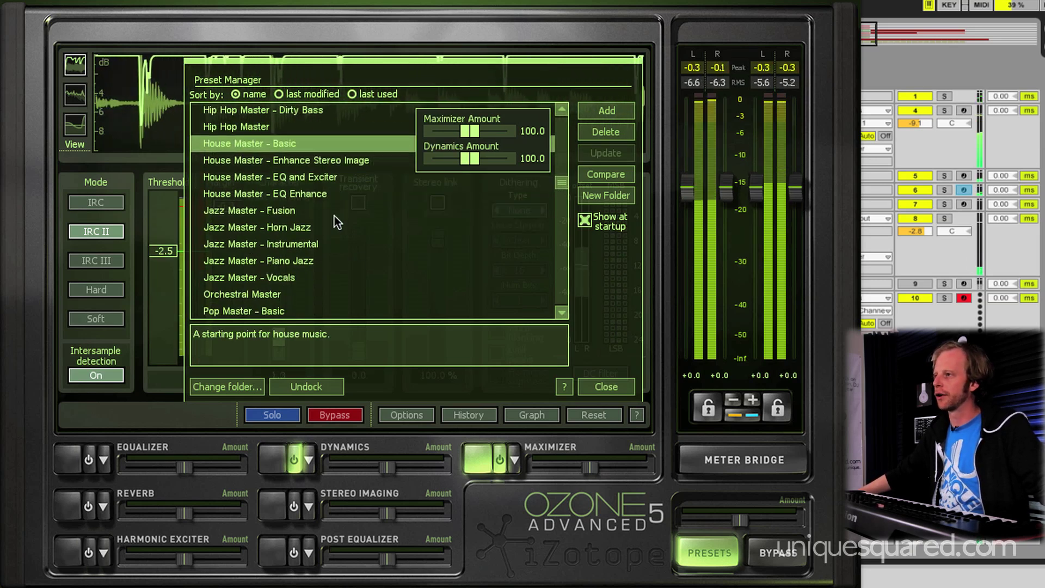